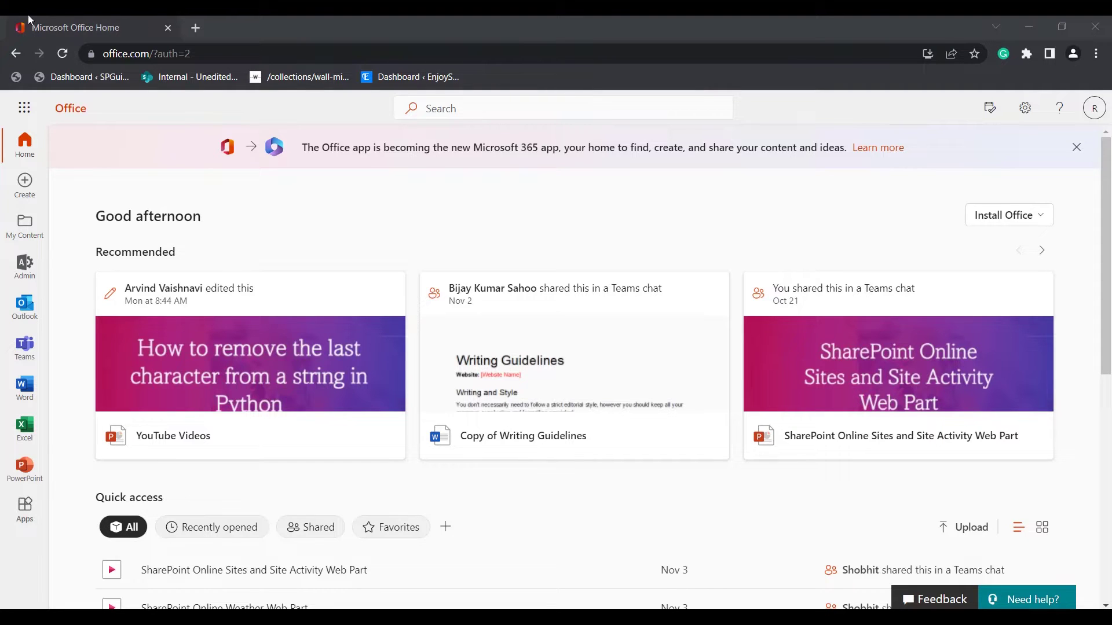
# Open SharePoint in a new tab and go to the Team Site Page site.
pyautogui.click(23, 107)
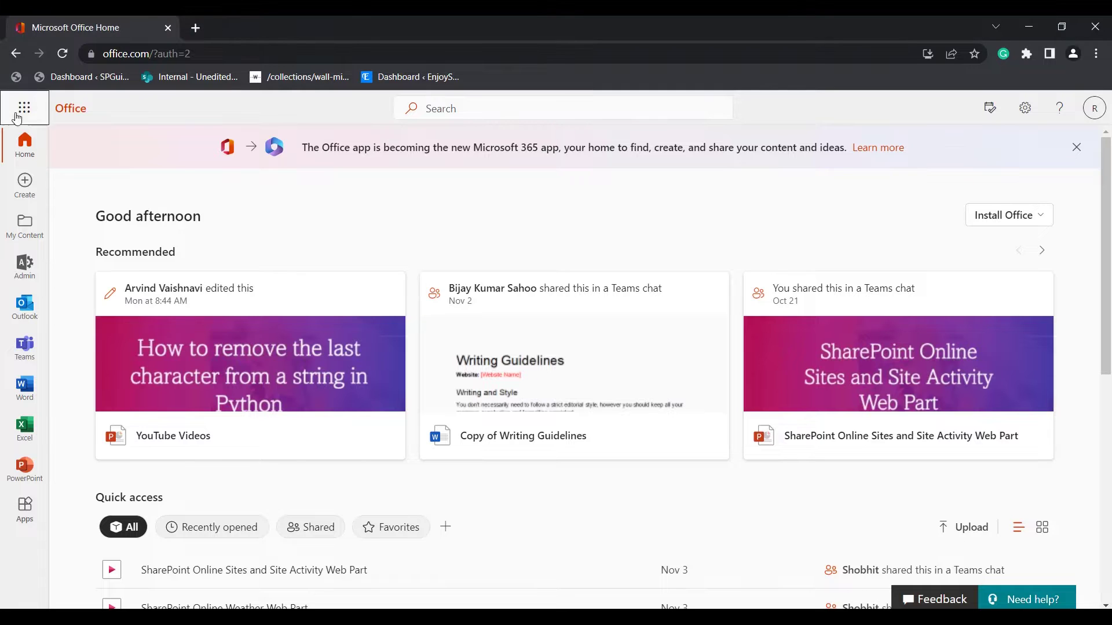
pyautogui.click(106, 299)
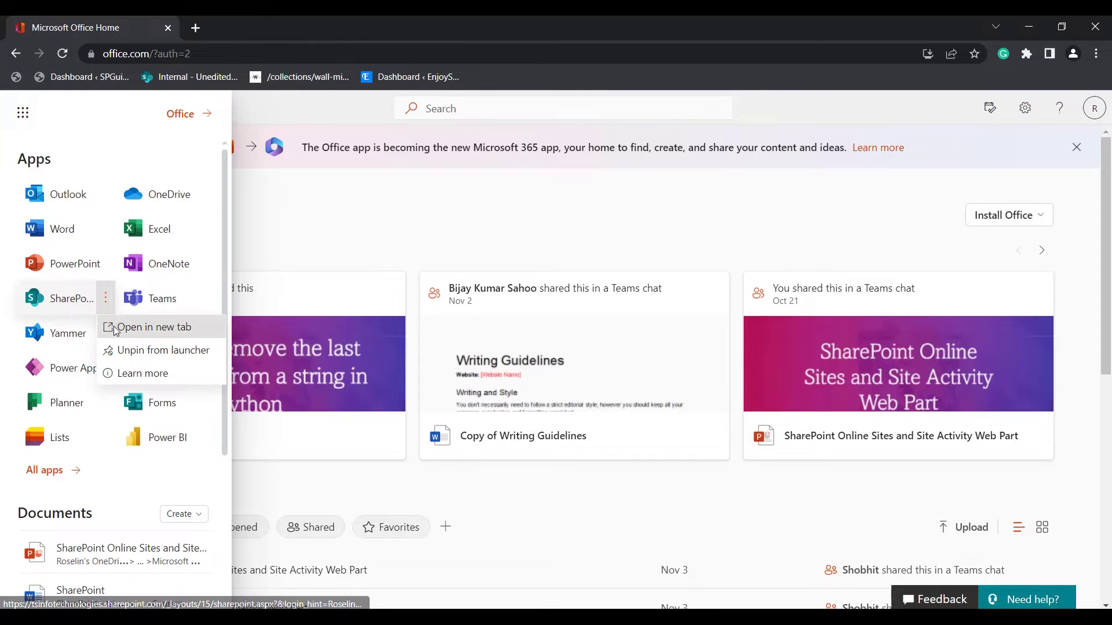
pyautogui.click(114, 325)
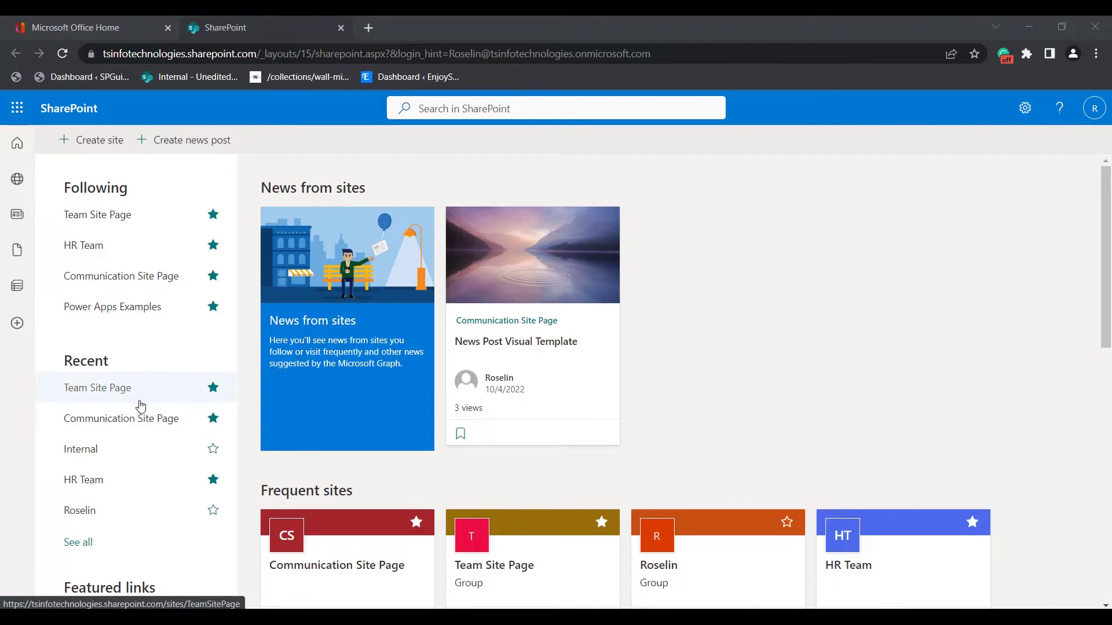
pyautogui.click(139, 401)
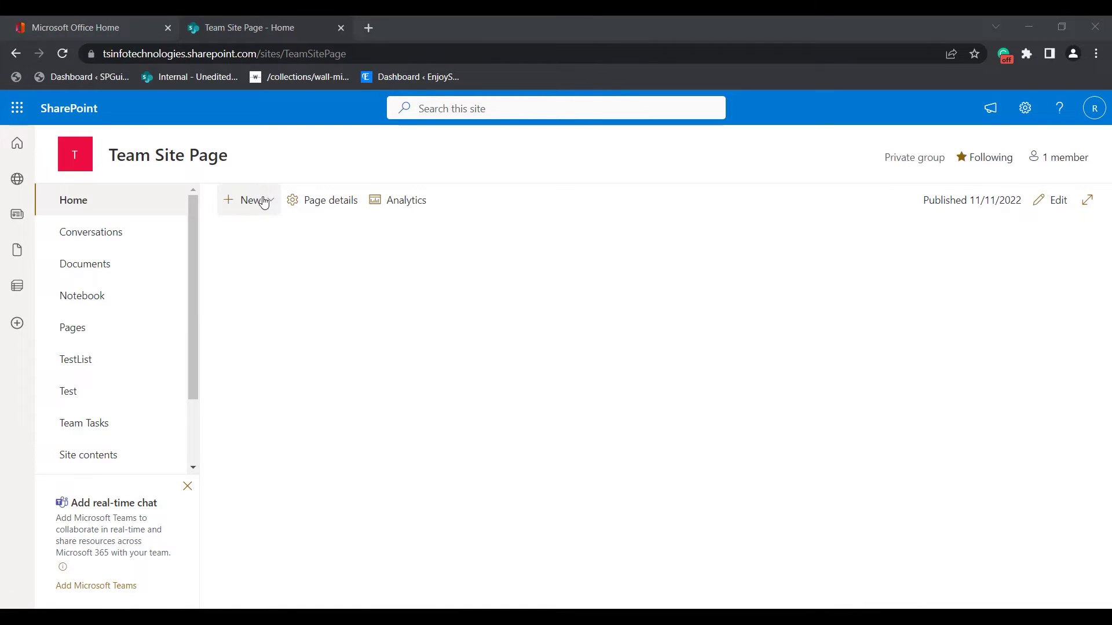
# Create a new plan named 'Tasks' on the site.
pyautogui.click(268, 201)
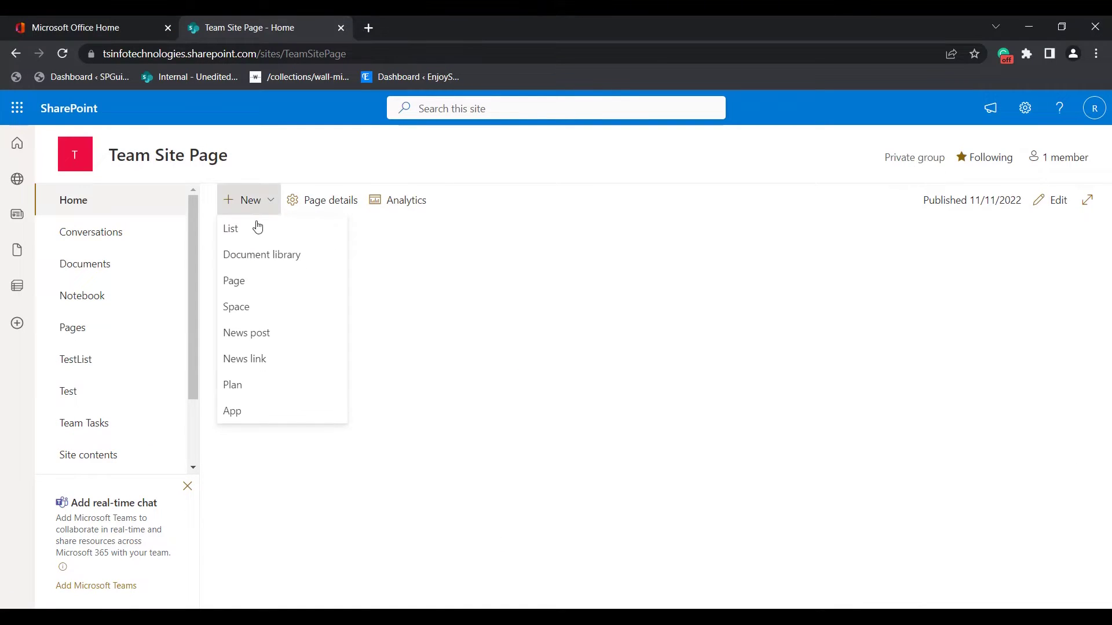
pyautogui.click(258, 393)
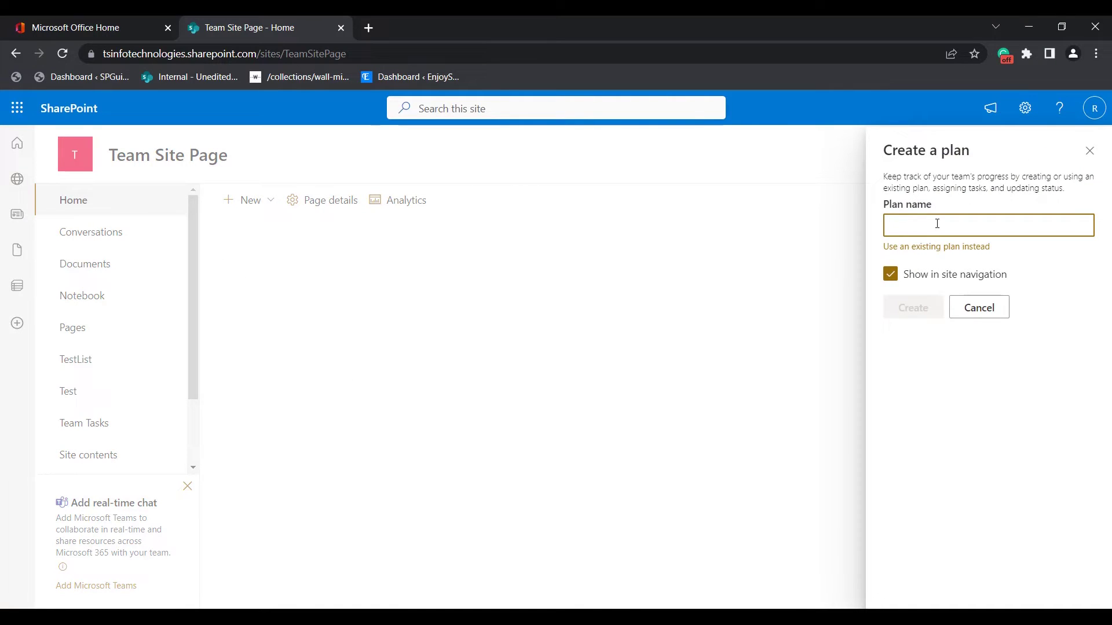
pyautogui.write('Tasks')
pyautogui.click(903, 307)
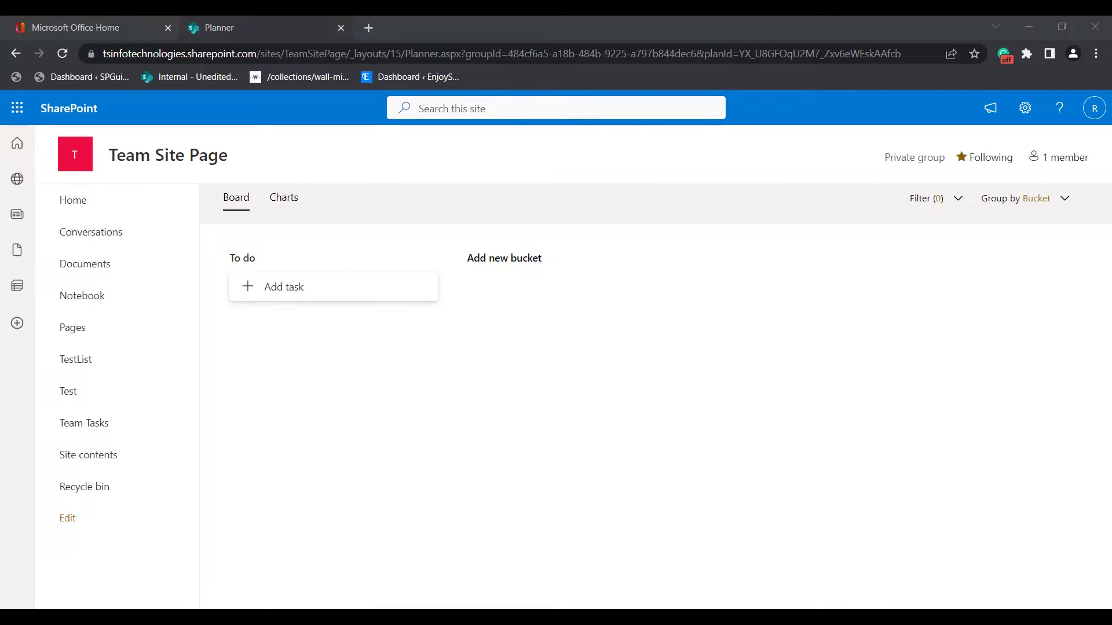
# Add a task named 'Patch Function in PowerApps' to To do and assign it to the site member.
pyautogui.click(300, 288)
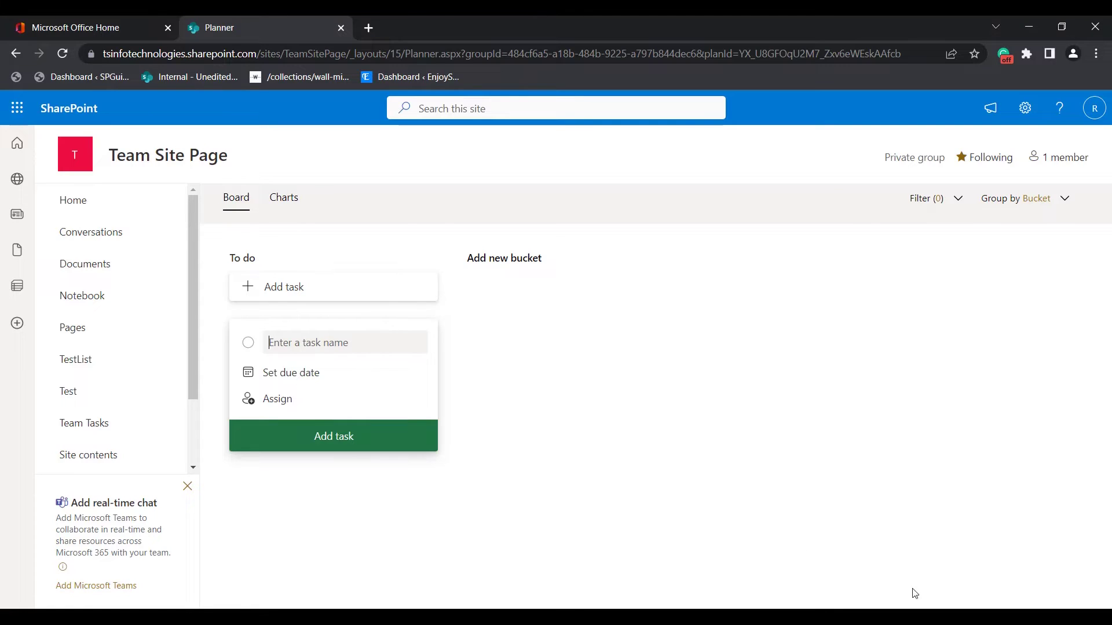
pyautogui.write('Patch Function in PowerApps')
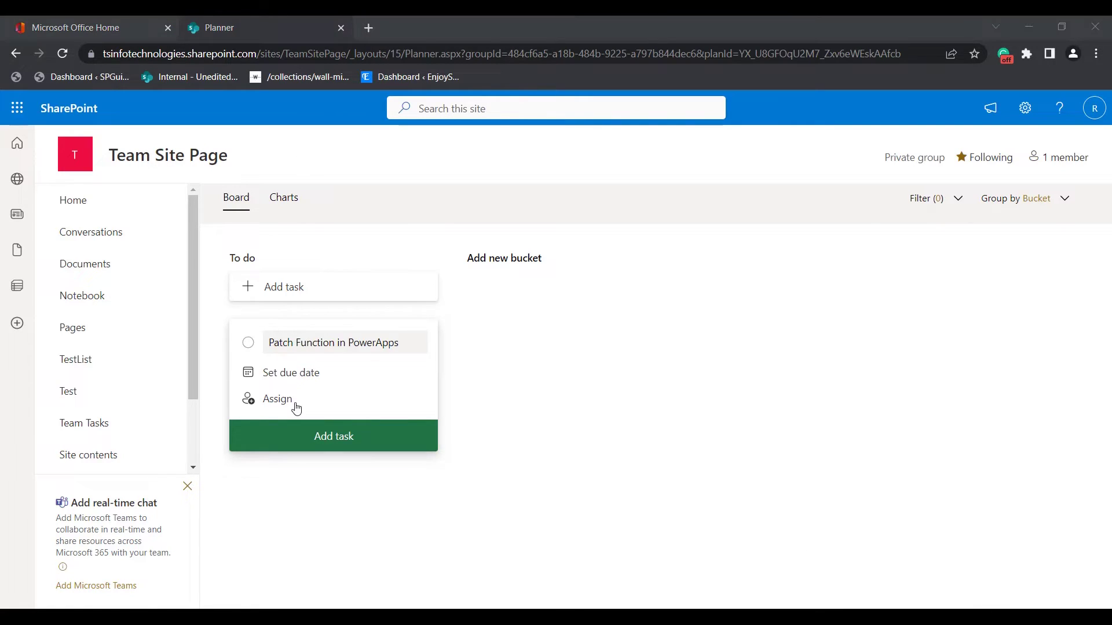
pyautogui.click(286, 403)
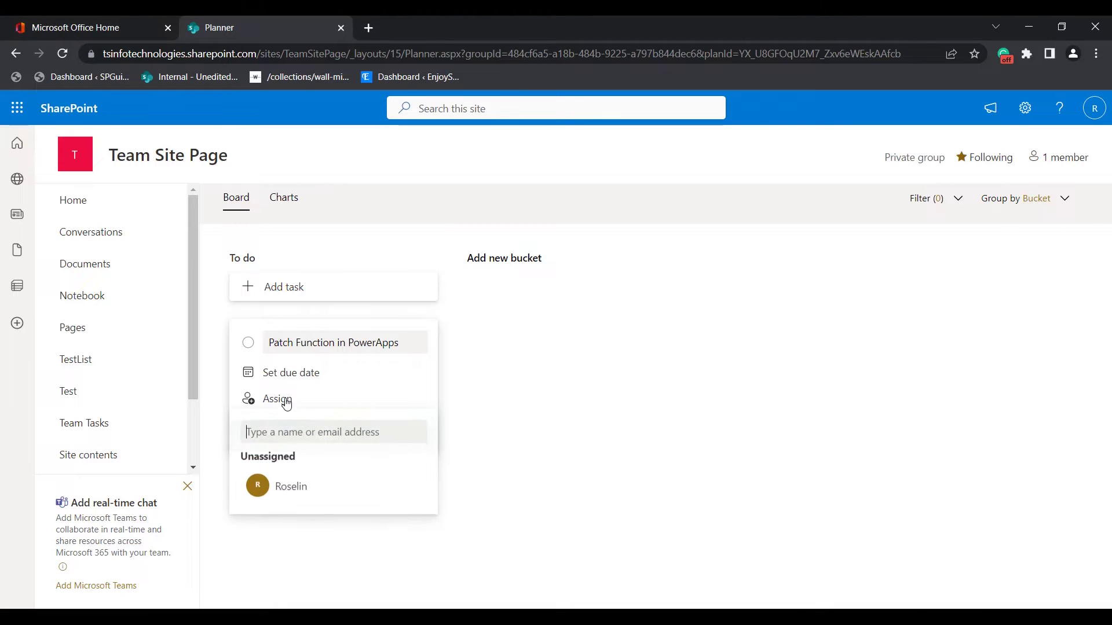
pyautogui.click(297, 497)
pyautogui.write('ro')
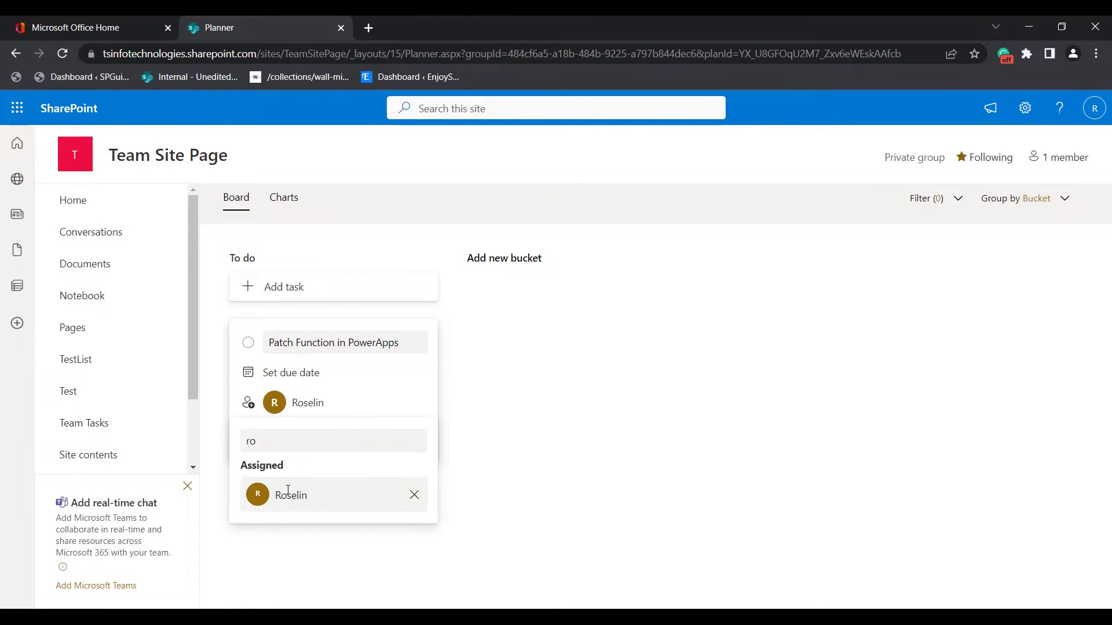
pyautogui.press('BackSpace')
pyautogui.press('BackSpace')
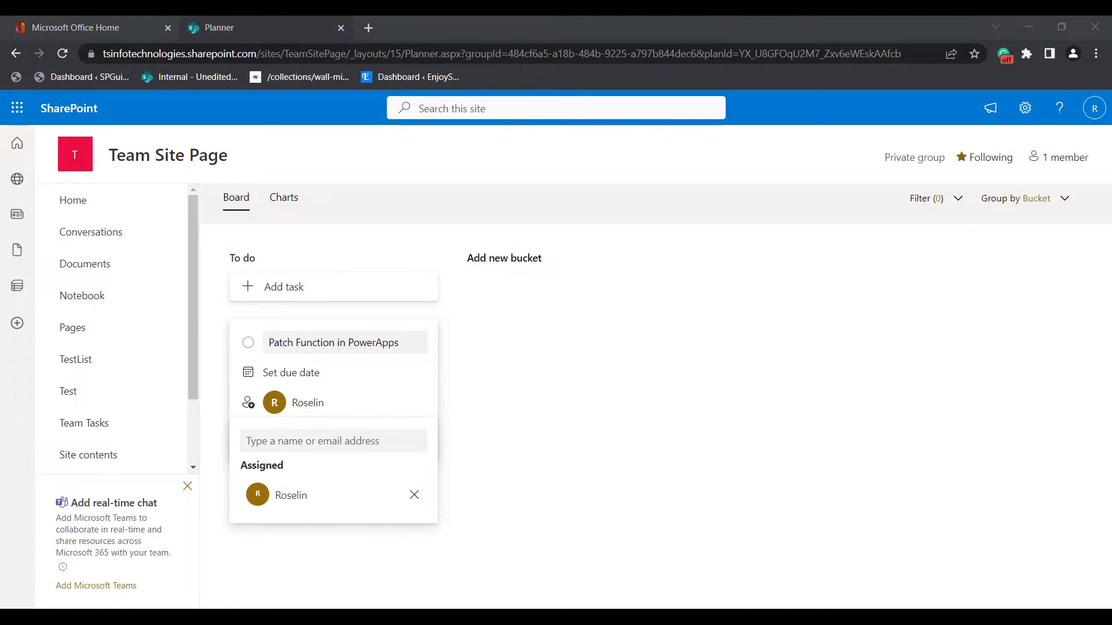
# Give the task a due date of November 30 and add a new Completed Tasks bucket.
pyautogui.click(315, 379)
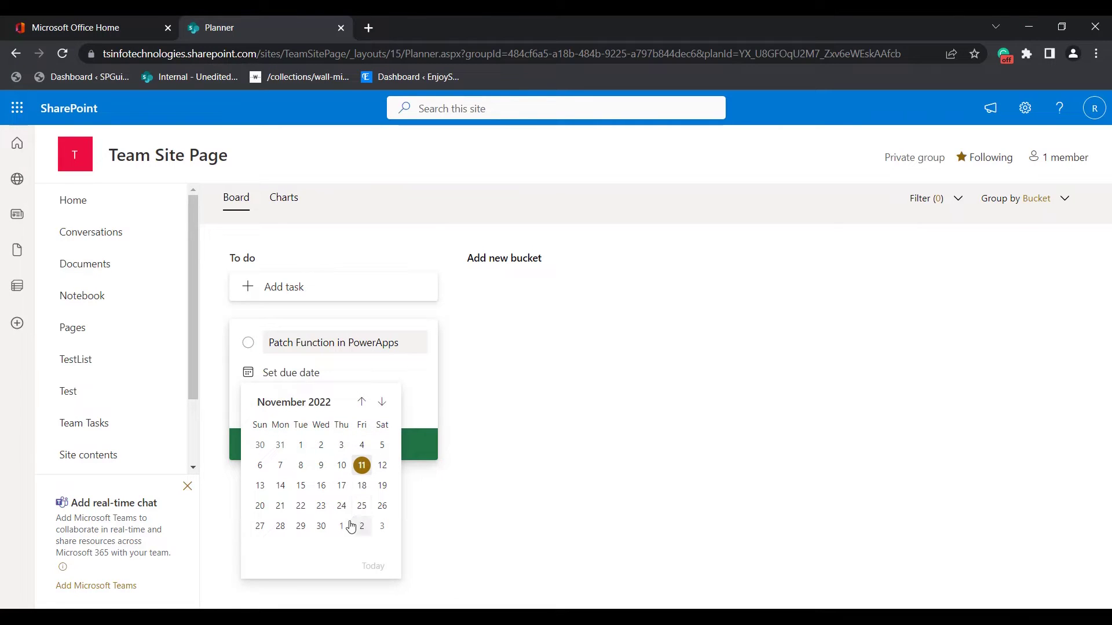
pyautogui.click(321, 525)
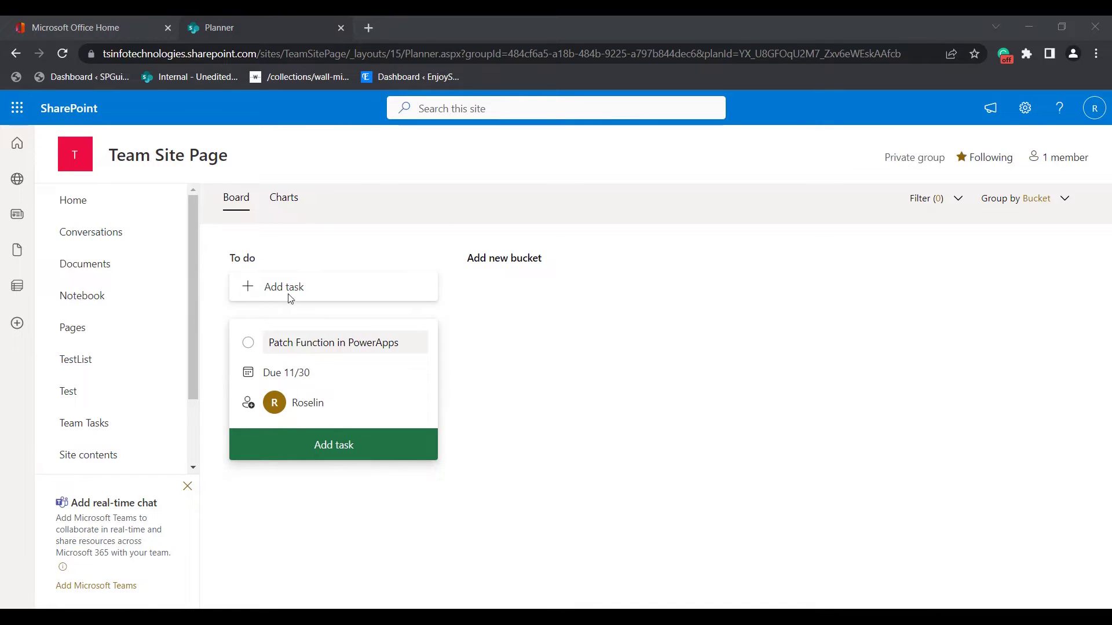
pyautogui.click(330, 293)
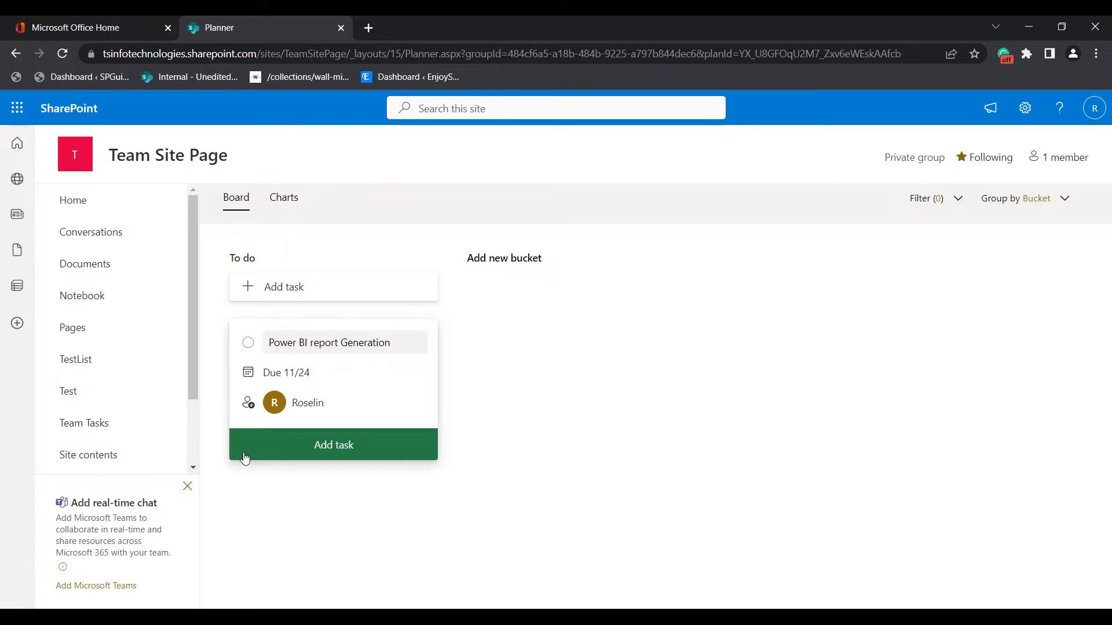
pyautogui.click(507, 263)
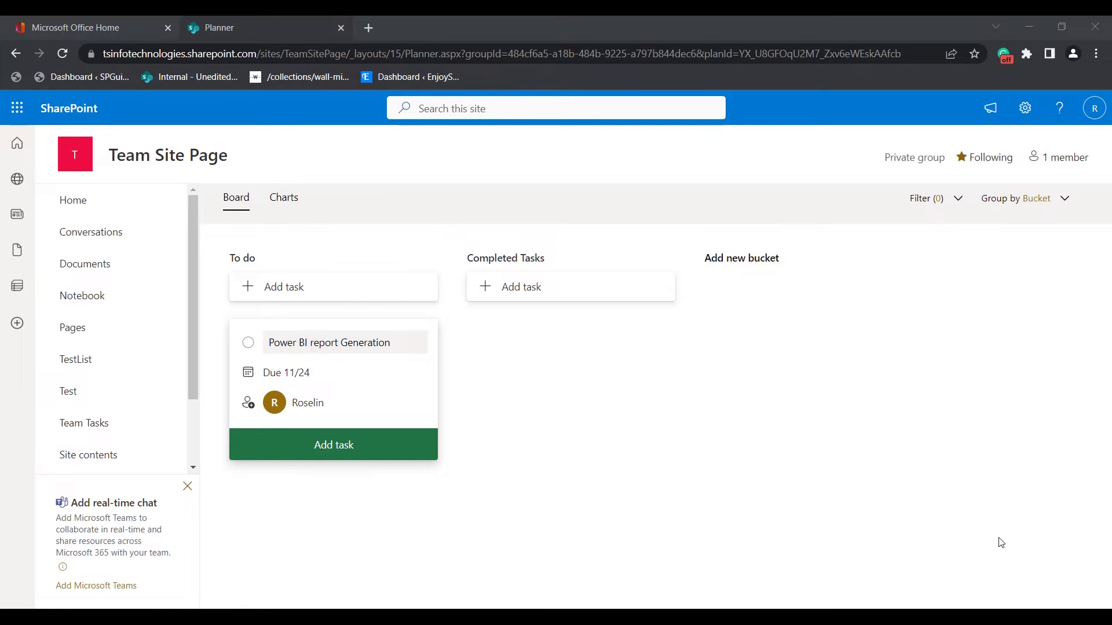
# Go to the Team Site Page home page and switch it to edit mode.
pyautogui.click(121, 209)
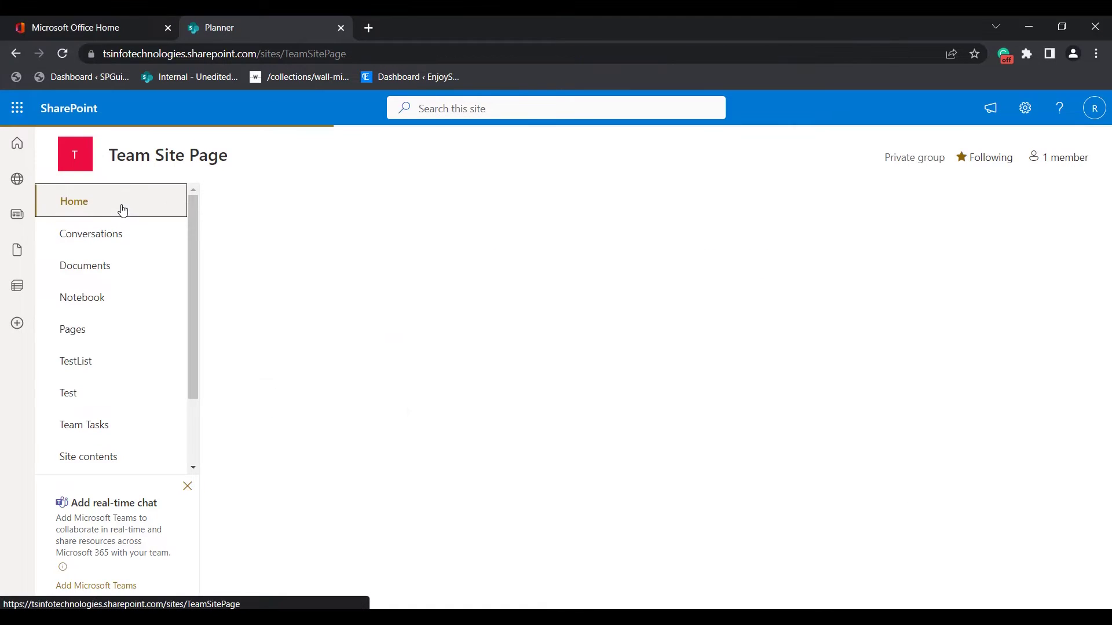
pyautogui.click(63, 54)
pyautogui.click(1062, 206)
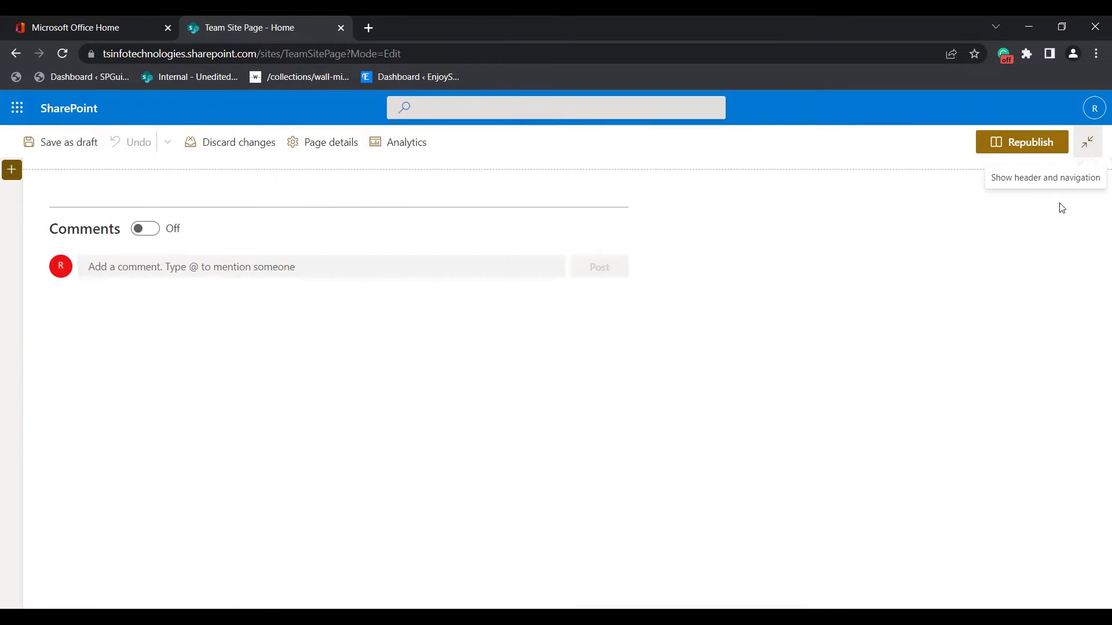
# Add a one-column section and insert the Planner web part, found by searching 'Plan'.
pyautogui.click(12, 170)
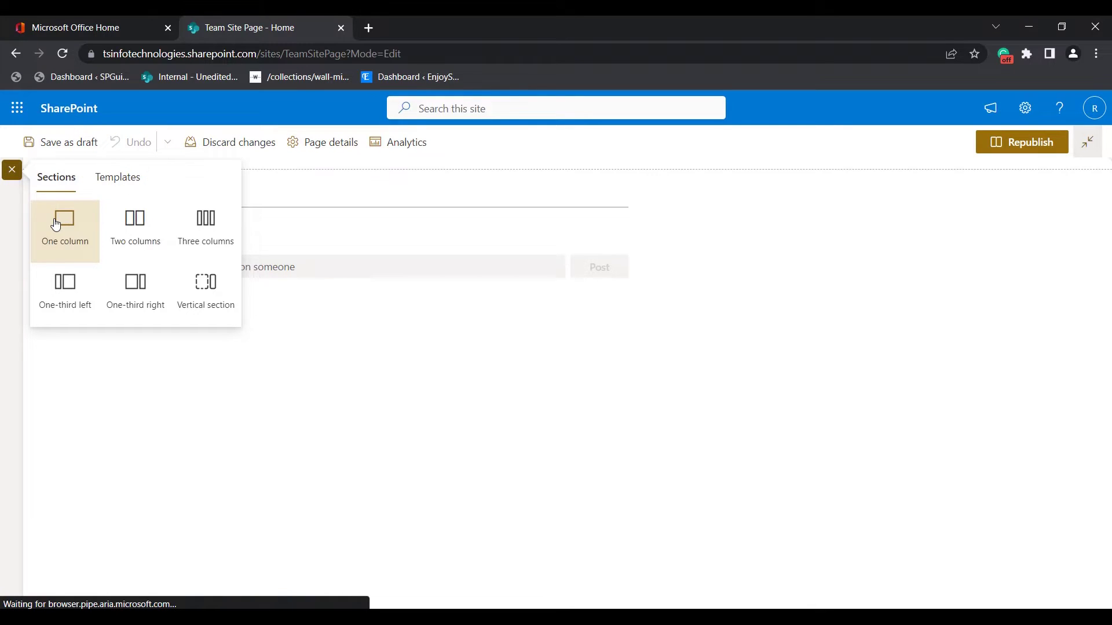
pyautogui.click(55, 224)
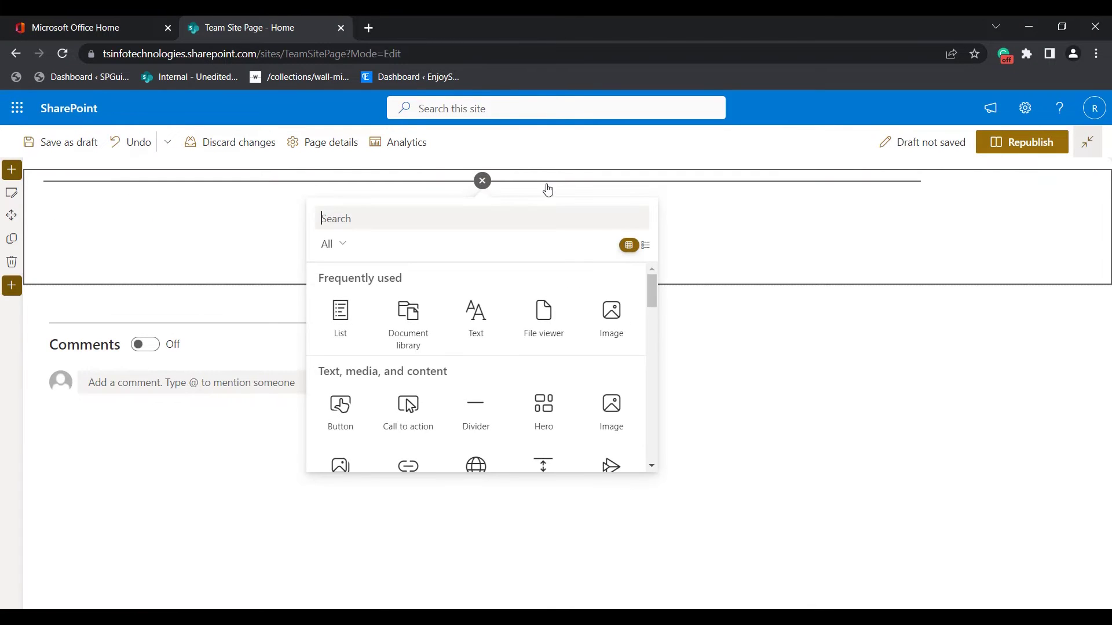
pyautogui.write('Plann')
pyautogui.click(350, 311)
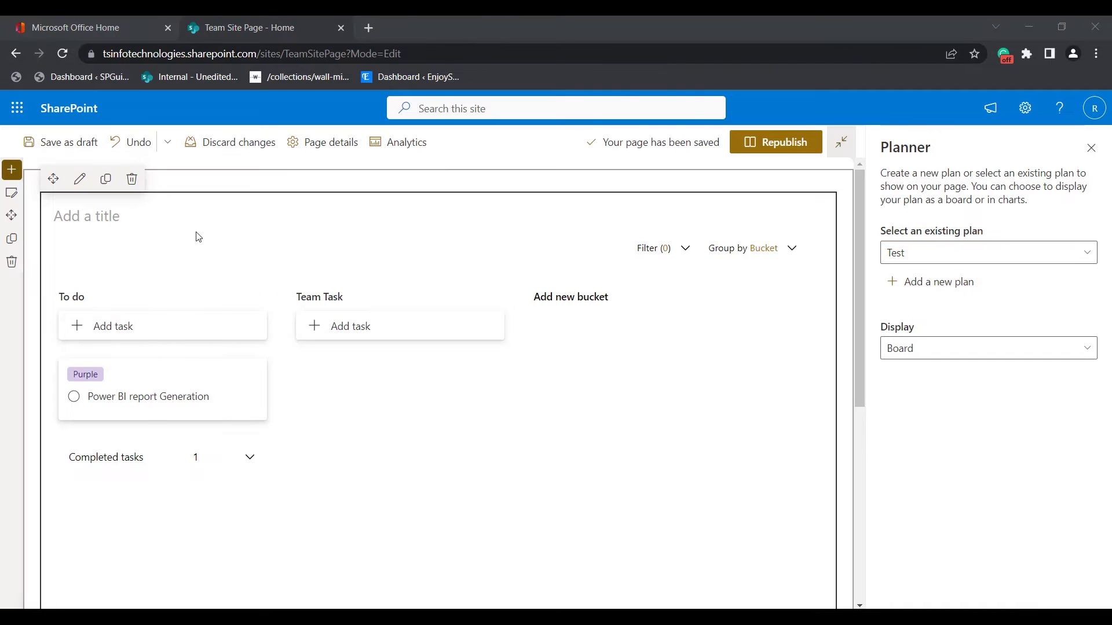
# Title the web part 'Planner Web Part', show the Tasks plan in it, and republish the page.
pyautogui.click(276, 215)
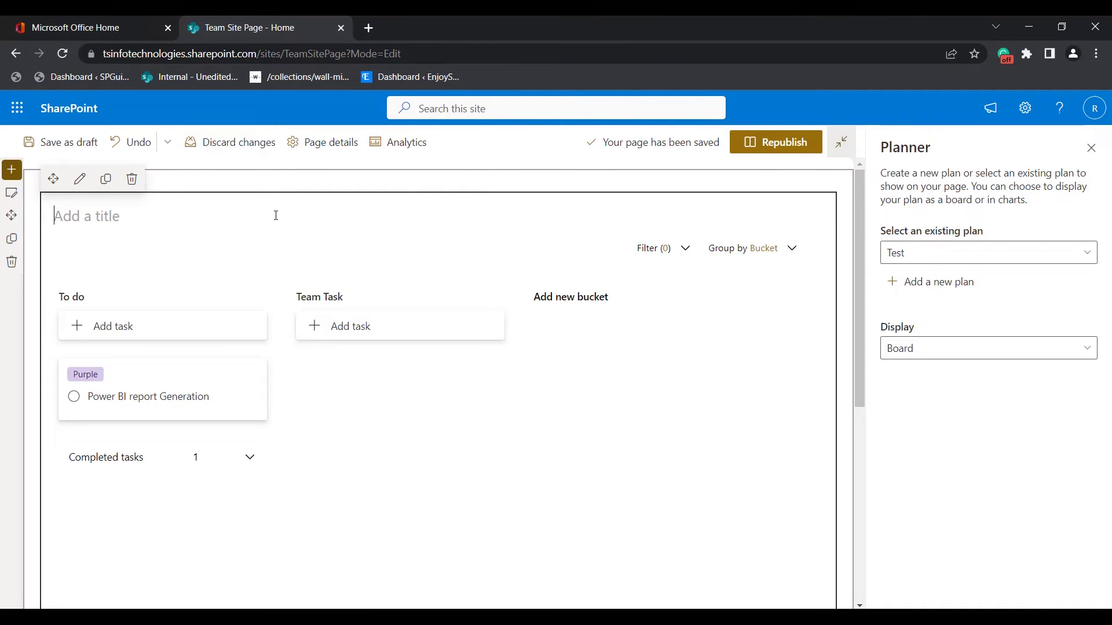
pyautogui.write('Planner ')
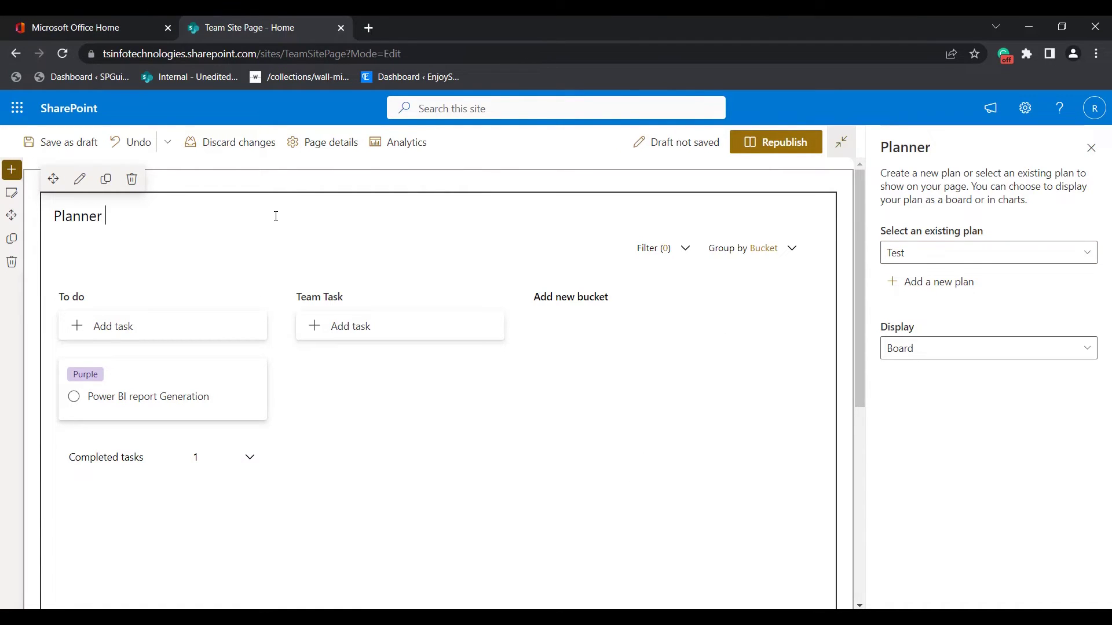
pyautogui.write('Web Part')
pyautogui.click(945, 252)
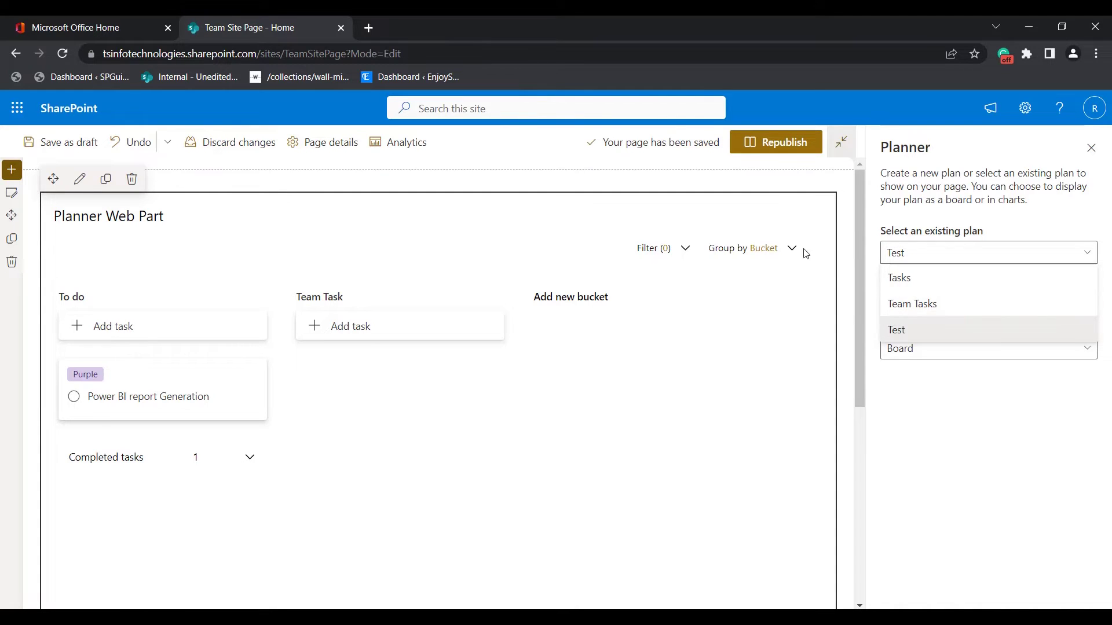
pyautogui.click(1020, 279)
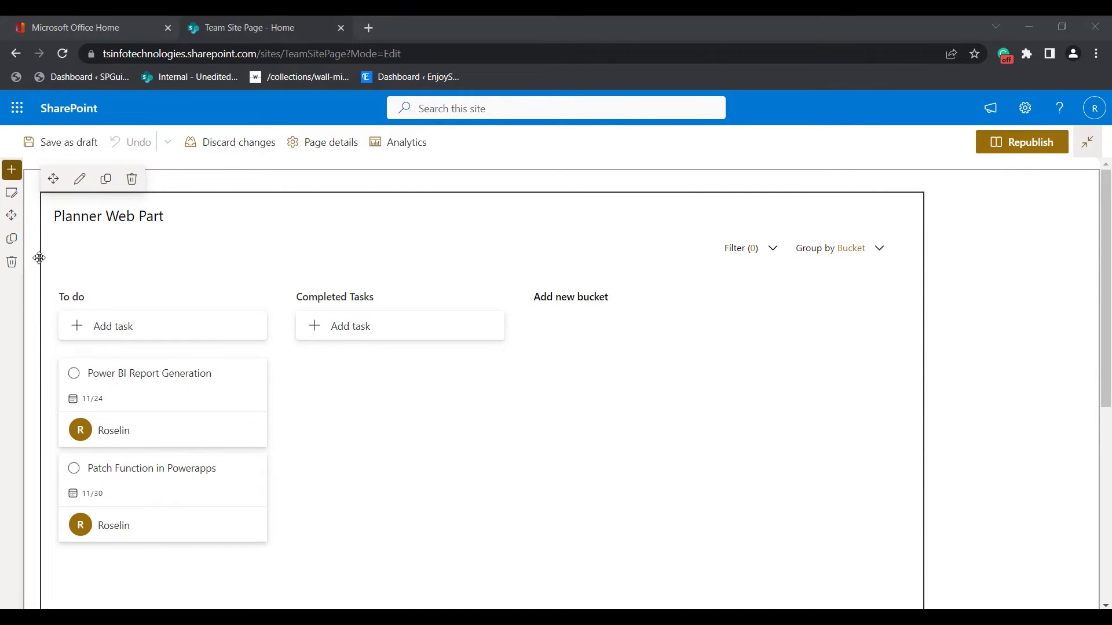
pyautogui.click(1006, 152)
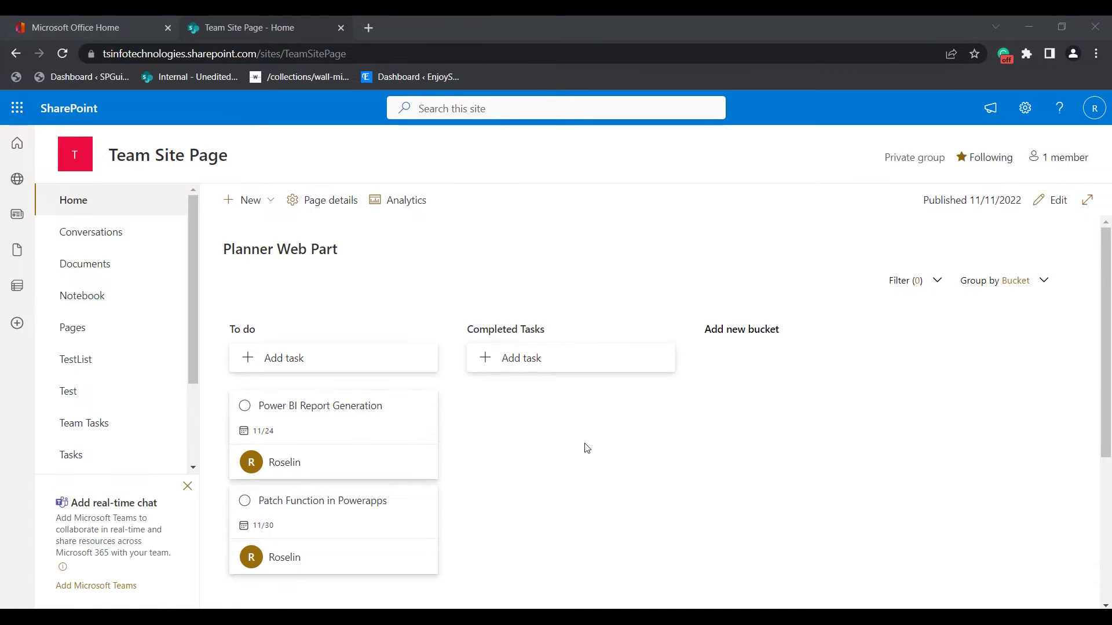
pyautogui.scroll(-1, 536, 409)
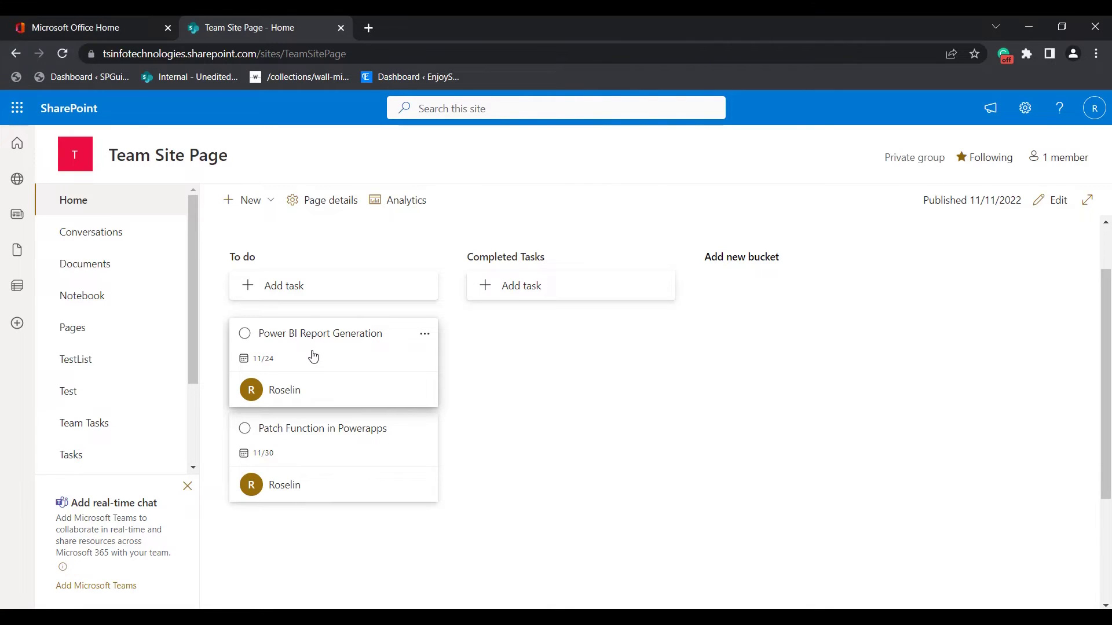
# On the Power BI Report Generation task, add the Purple label and set priority to Important.
pyautogui.click(314, 356)
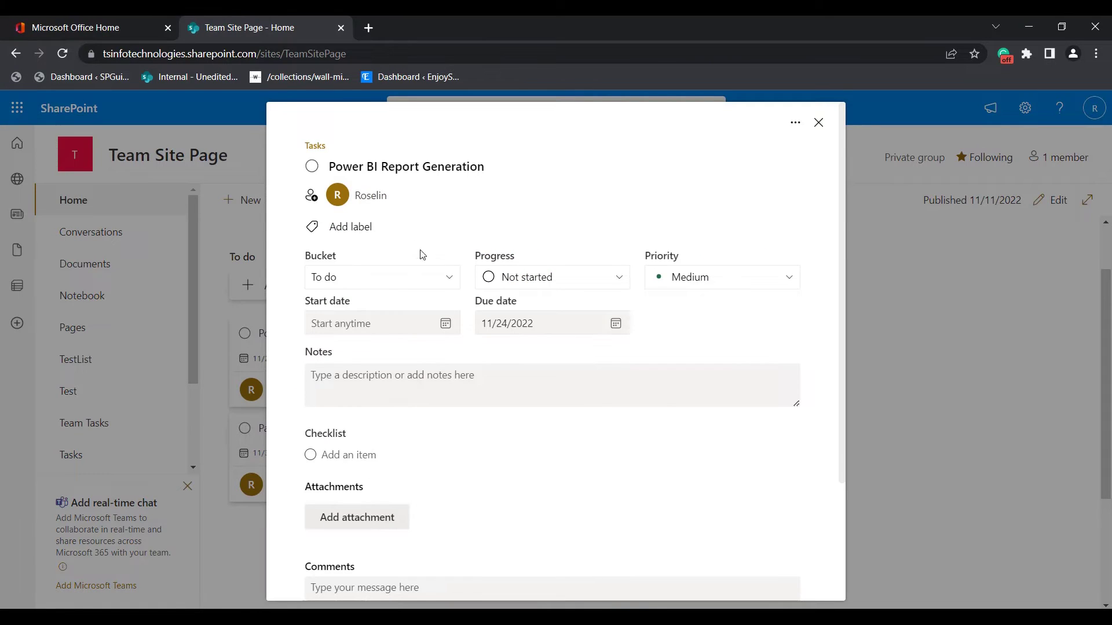
pyautogui.click(381, 227)
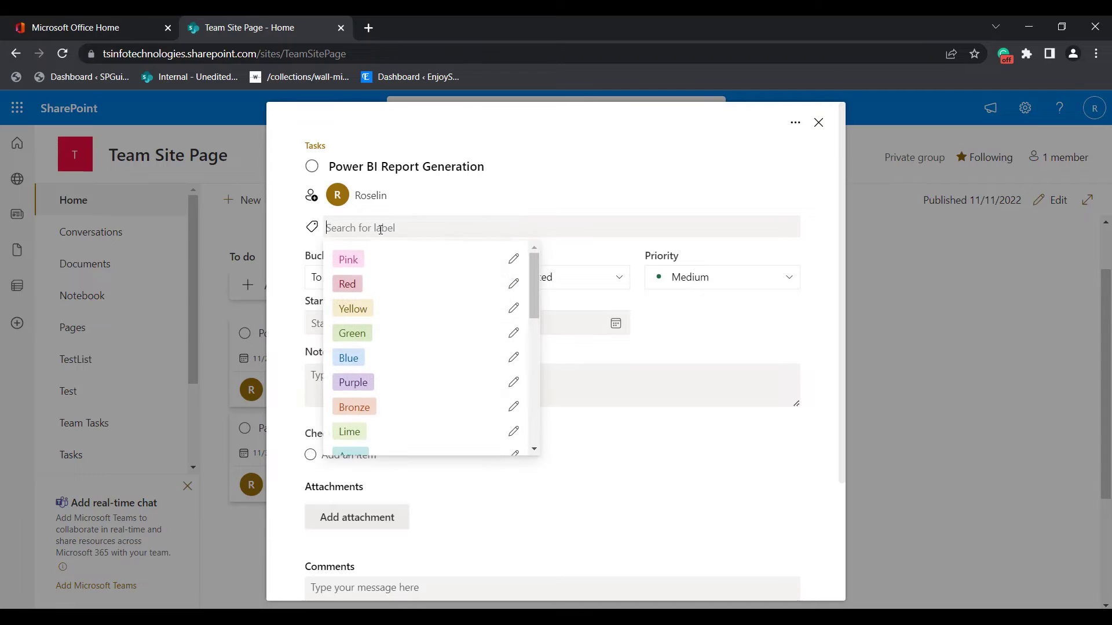
pyautogui.click(356, 384)
pyautogui.click(534, 303)
pyautogui.click(533, 305)
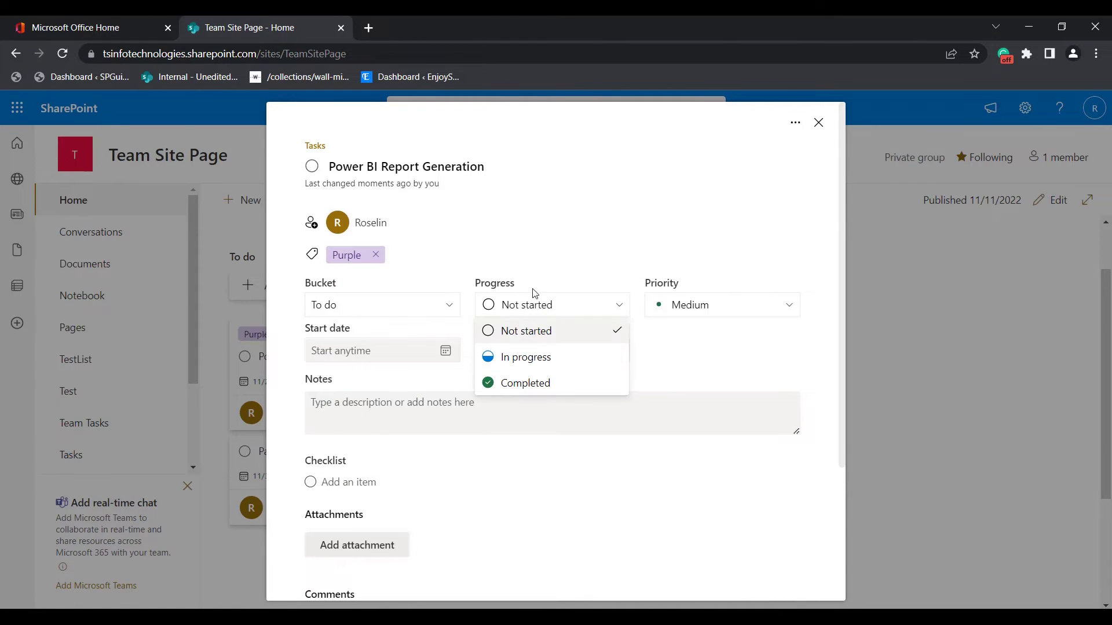
pyautogui.click(529, 365)
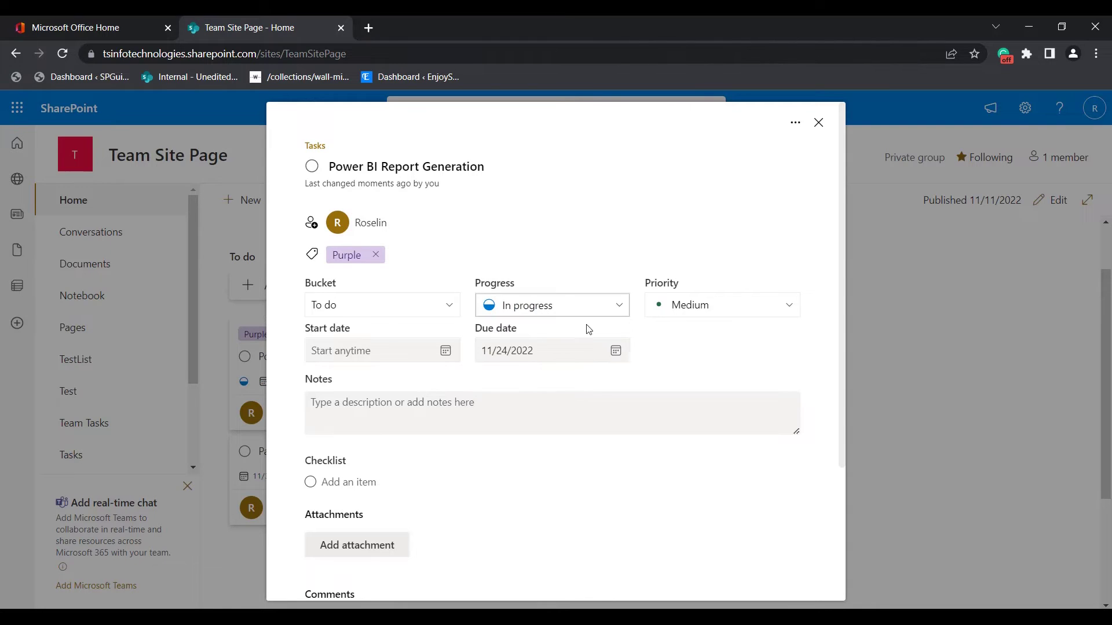
pyautogui.click(701, 305)
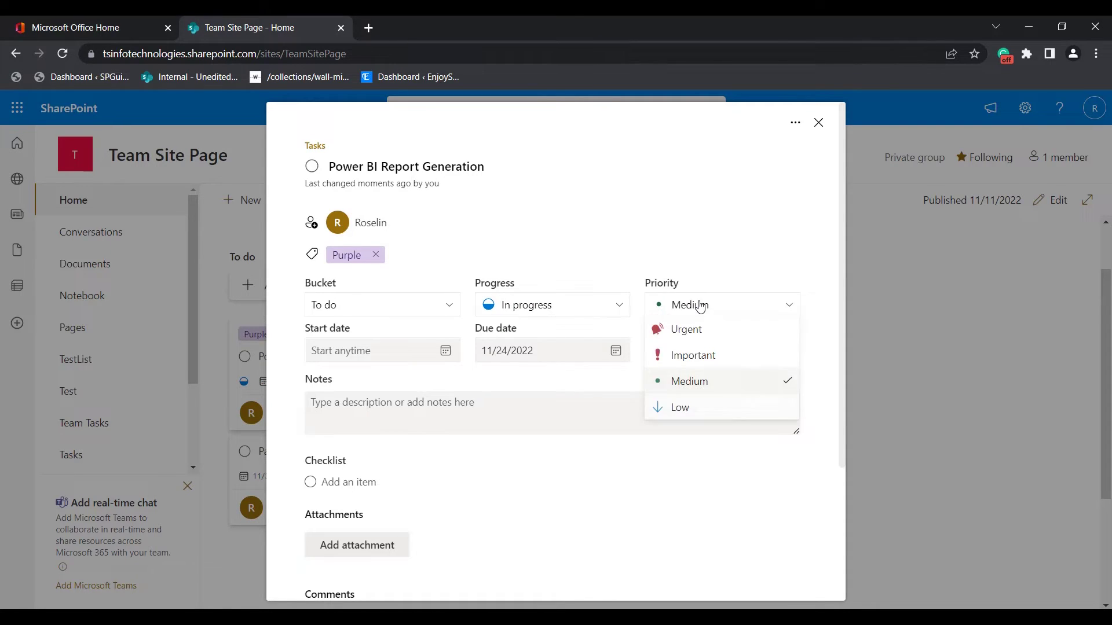
pyautogui.click(697, 356)
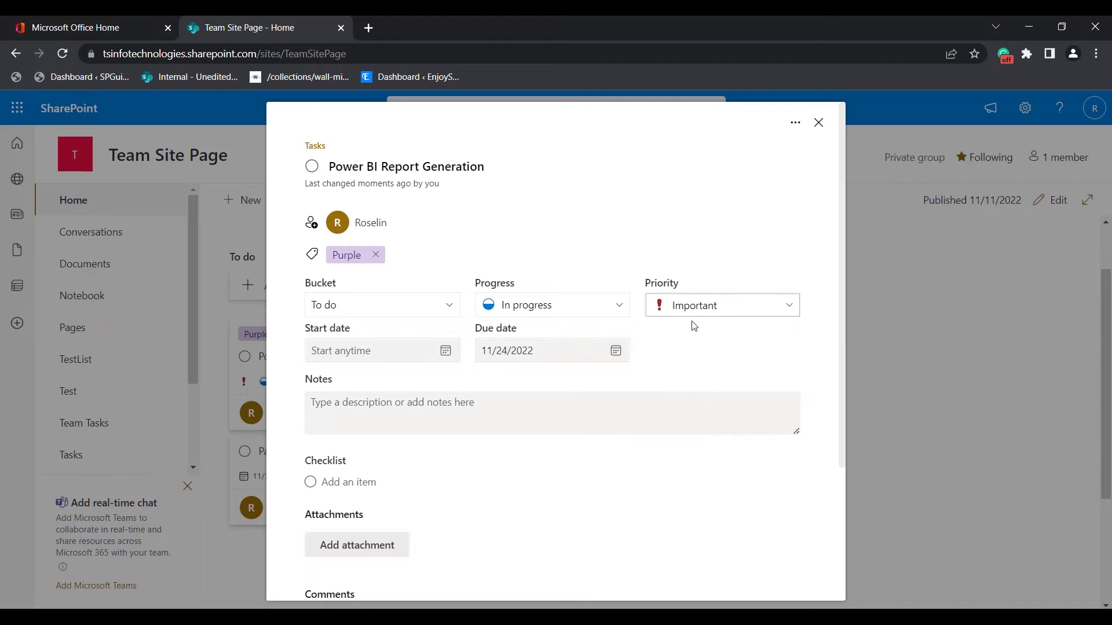
pyautogui.click(719, 308)
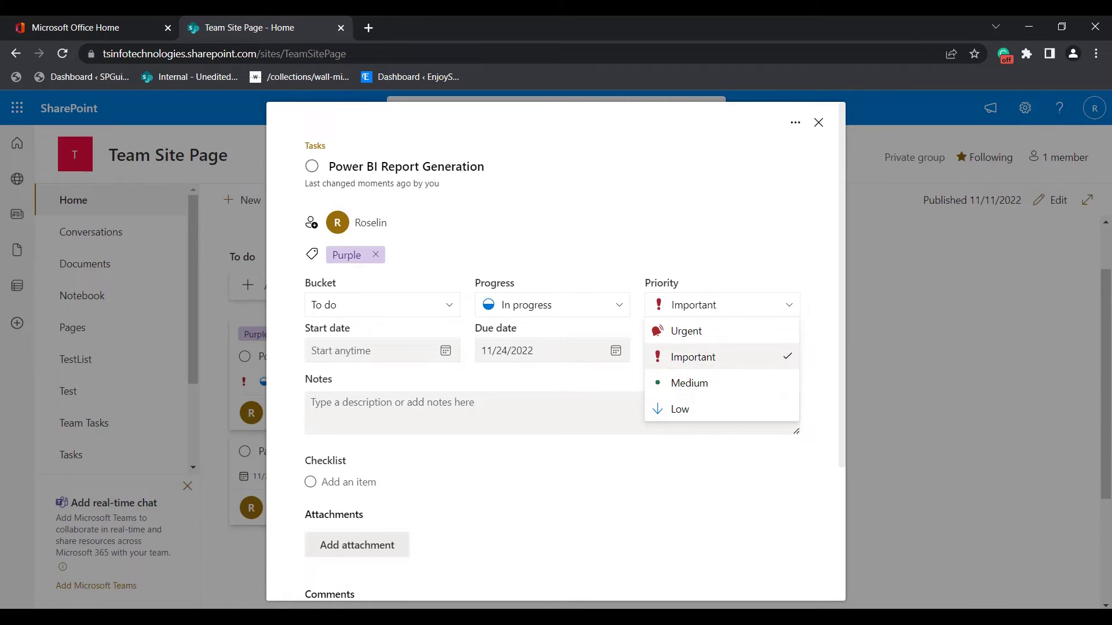
# Move the task to Completed Tasks, mark it Completed, and expand the completed group.
pyautogui.click(397, 313)
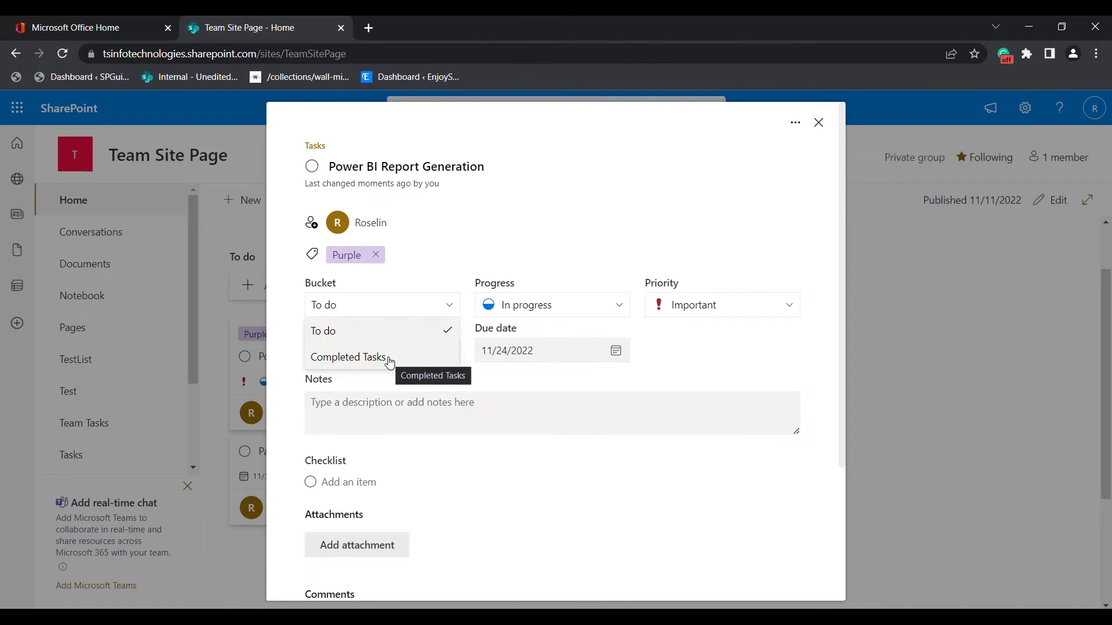
pyautogui.click(389, 361)
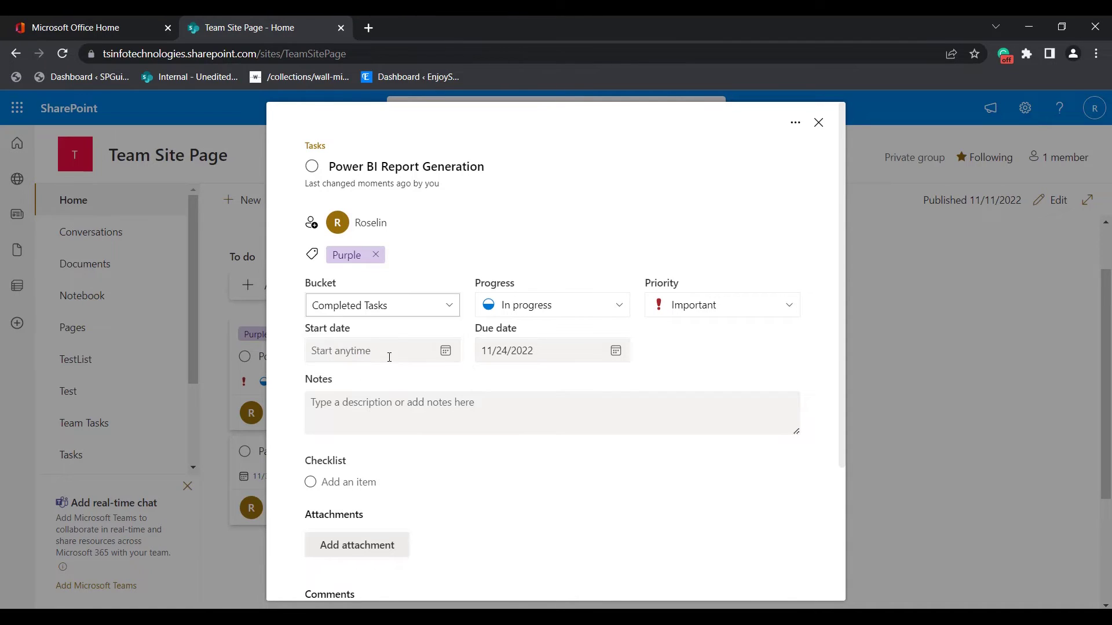
pyautogui.click(496, 307)
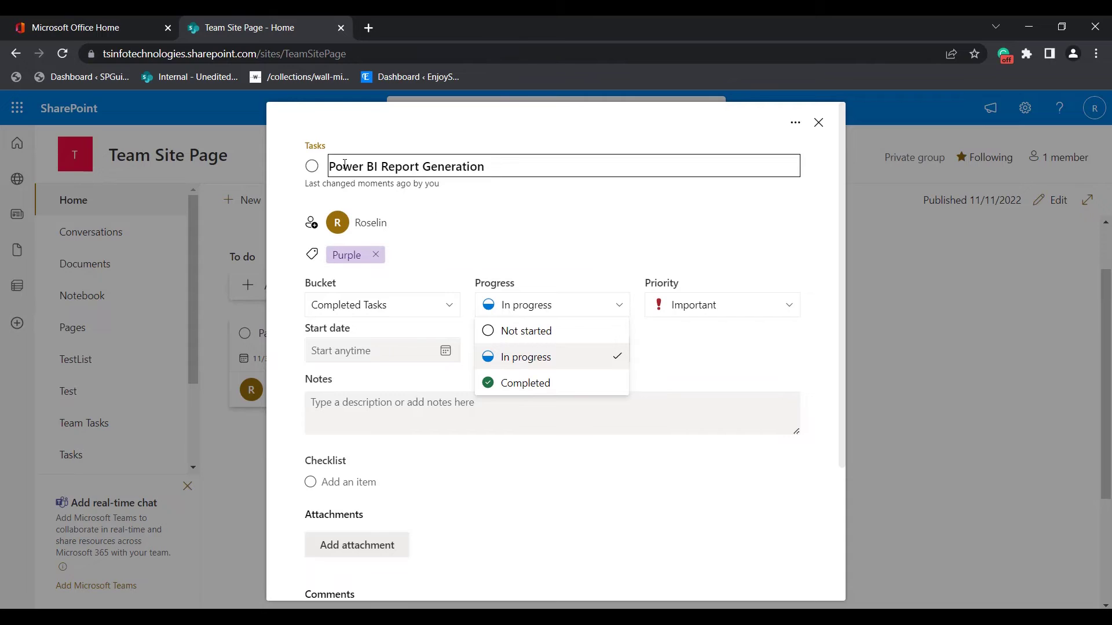
pyautogui.click(571, 383)
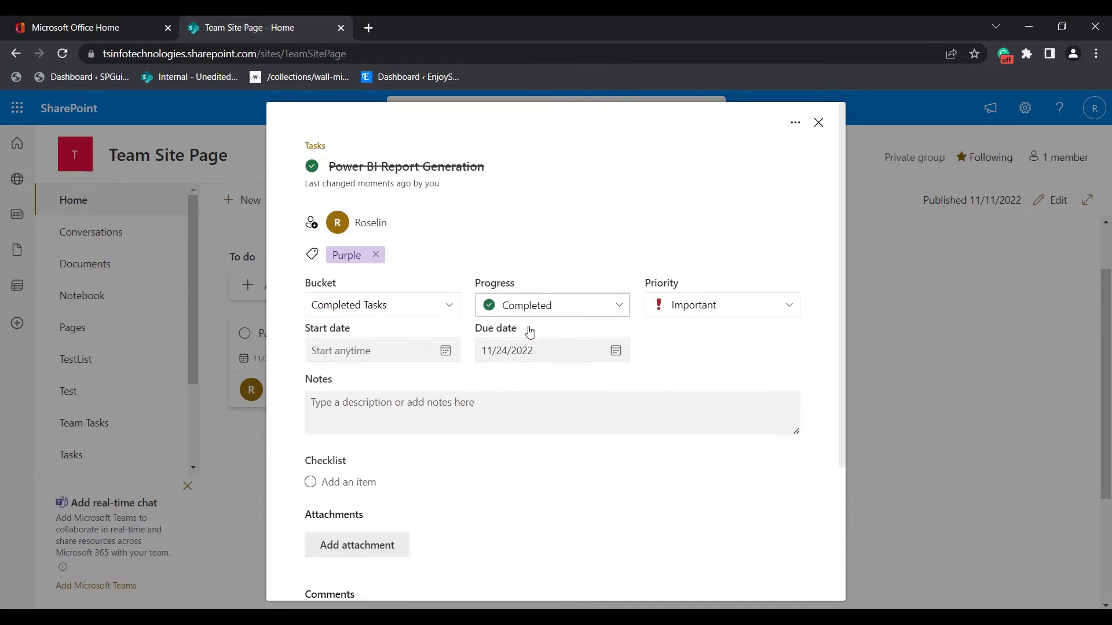
pyautogui.scroll(-3, 908, 456)
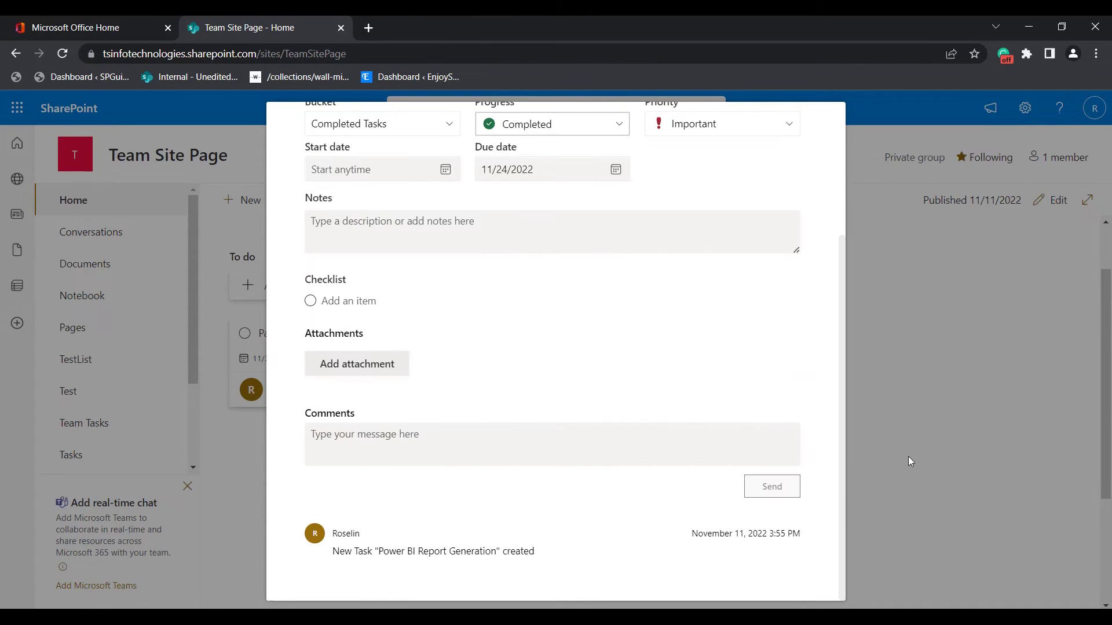
pyautogui.click(909, 456)
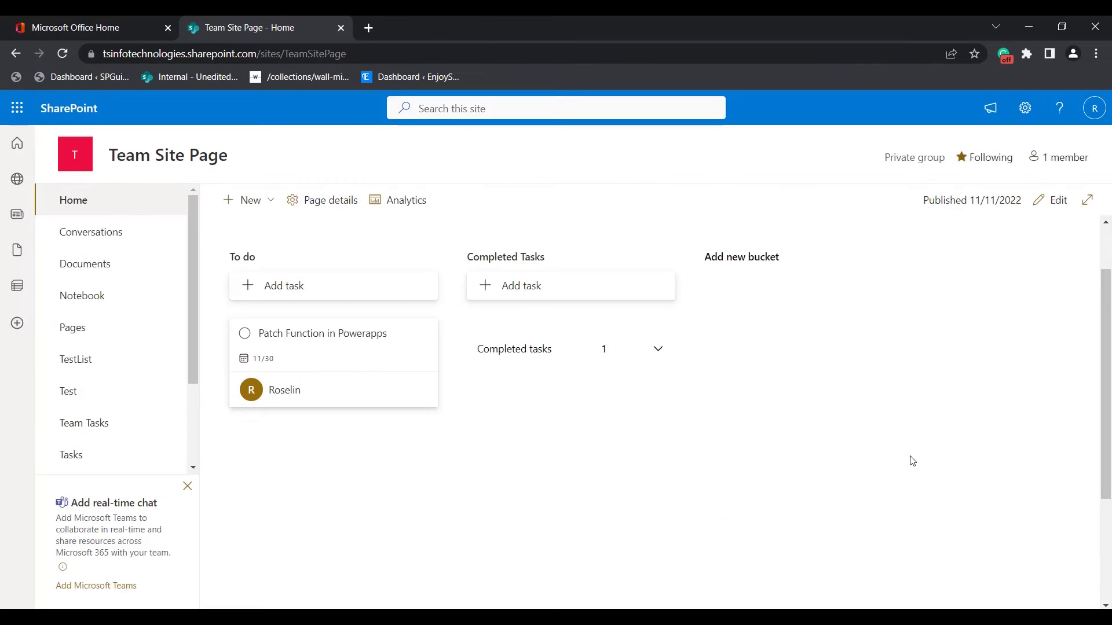
pyautogui.click(517, 352)
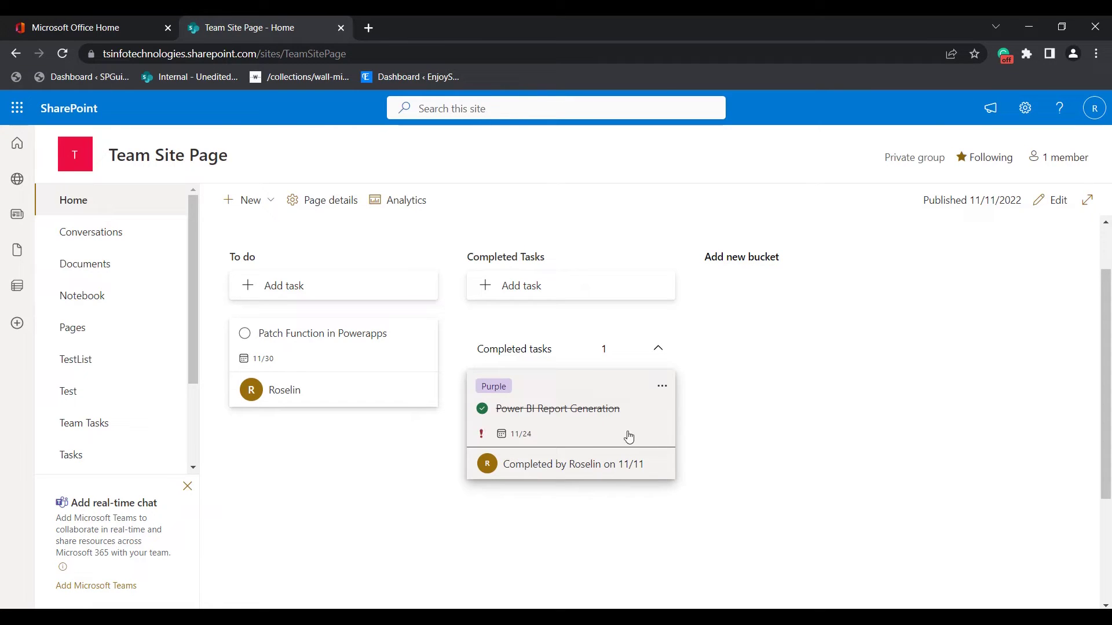
# Set the task back to In progress in the To do bucket, tagged with the Pink label.
pyautogui.click(557, 408)
pyautogui.click(556, 305)
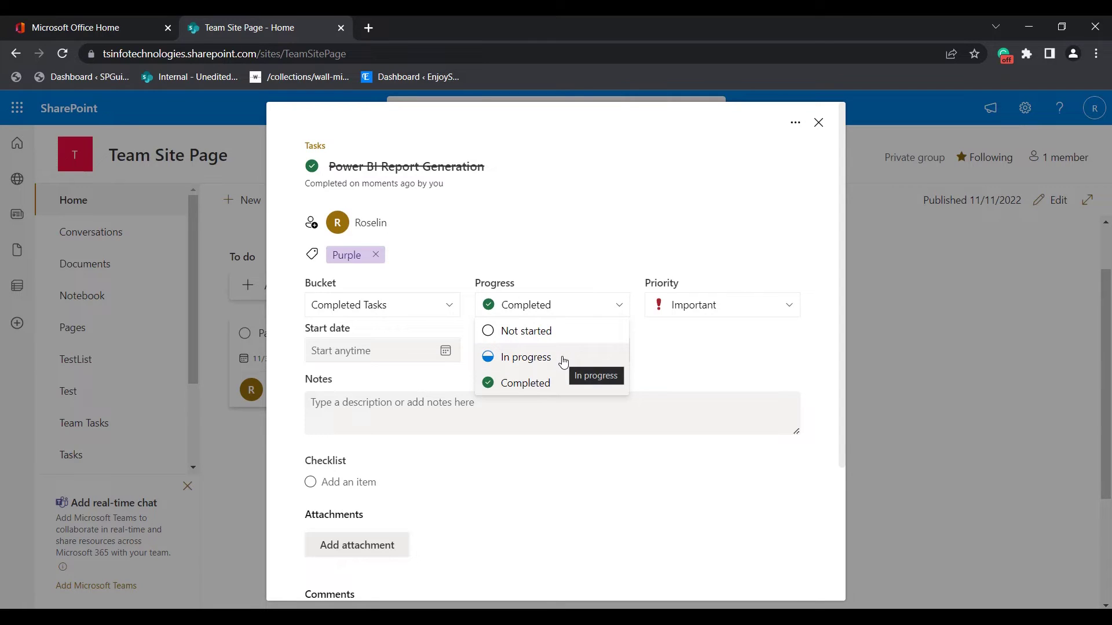
pyautogui.click(562, 361)
pyautogui.click(435, 312)
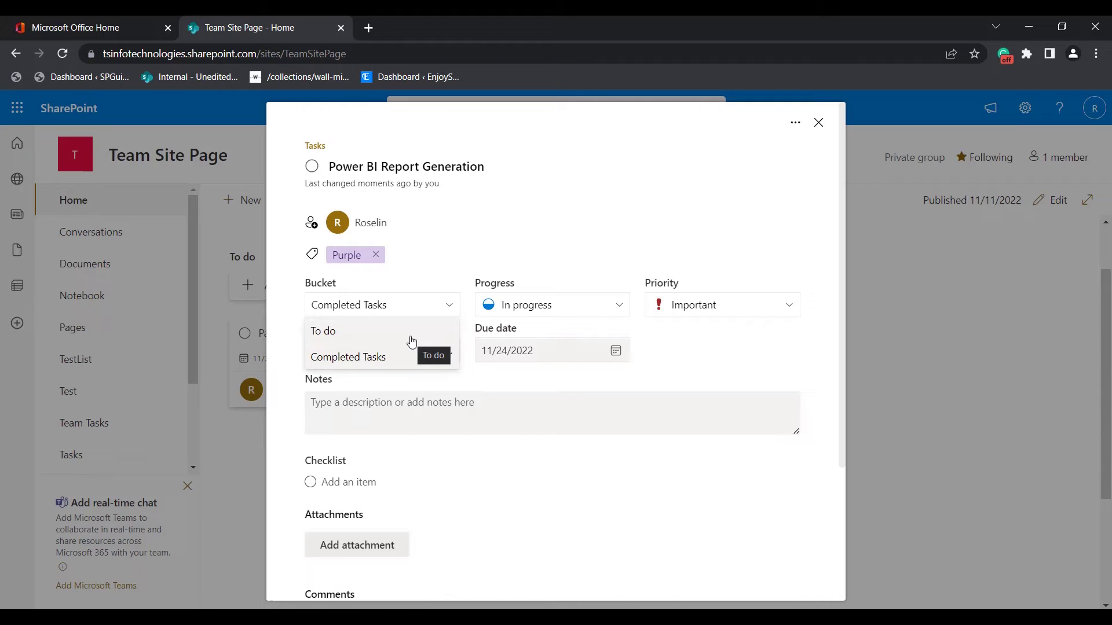
pyautogui.click(349, 330)
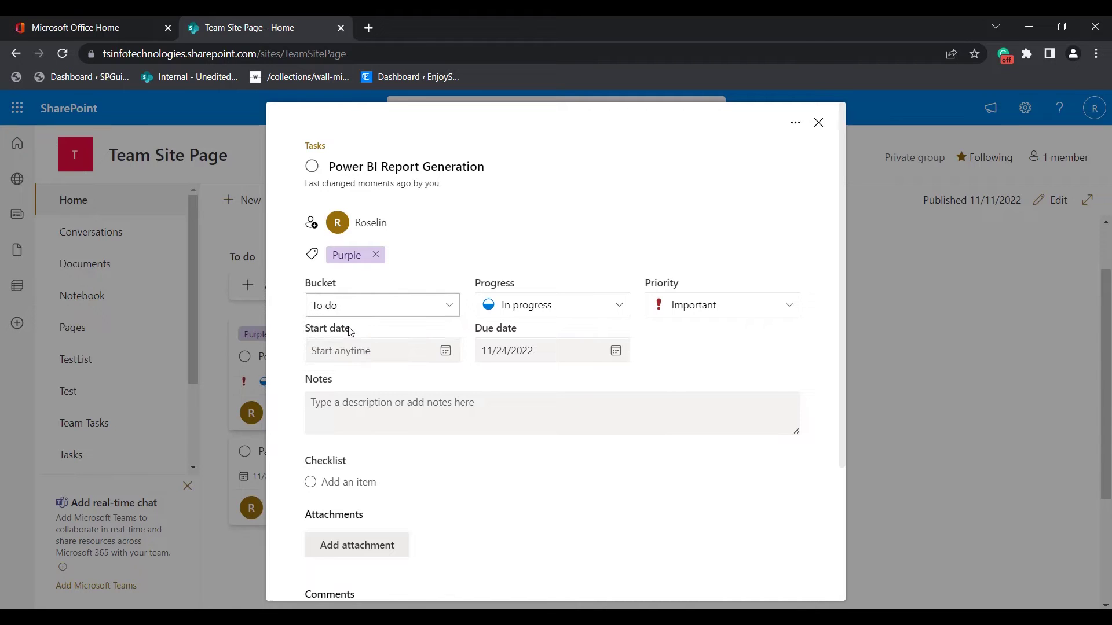
pyautogui.click(396, 255)
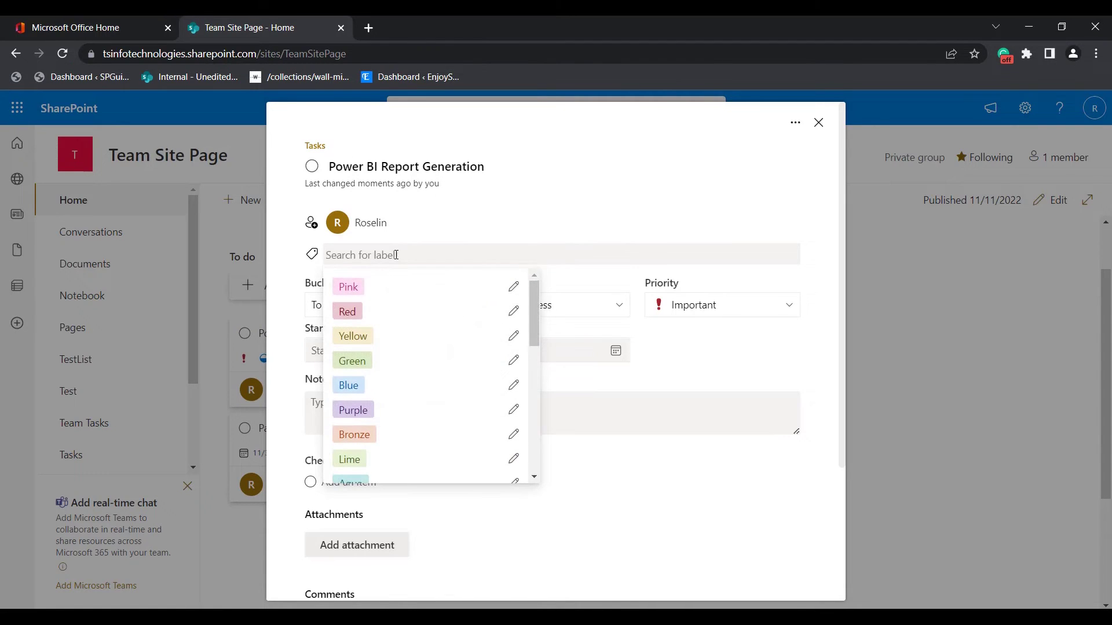
pyautogui.click(348, 287)
pyautogui.click(579, 228)
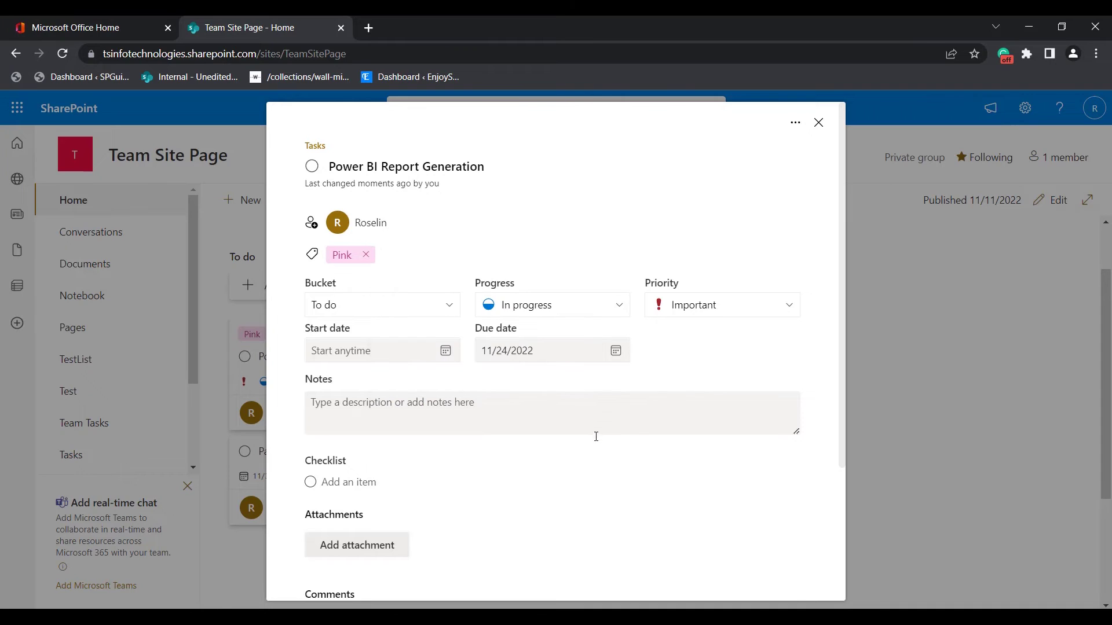
# Set the task's start date to 11/01/2022 and return to the board.
pyautogui.scroll(-1, 596, 436)
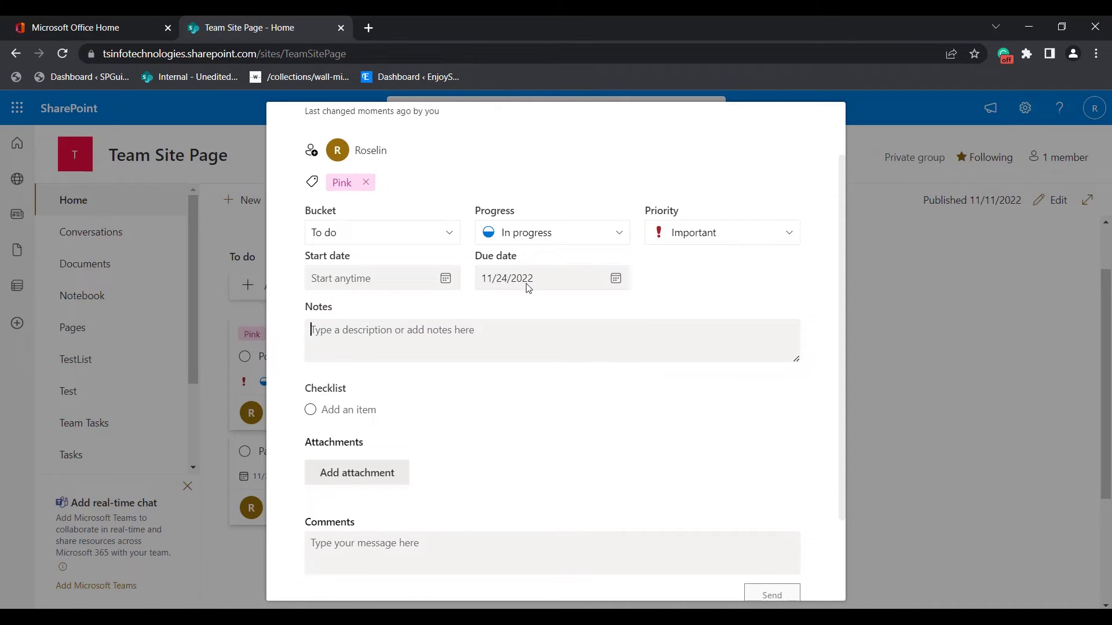
pyautogui.click(443, 281)
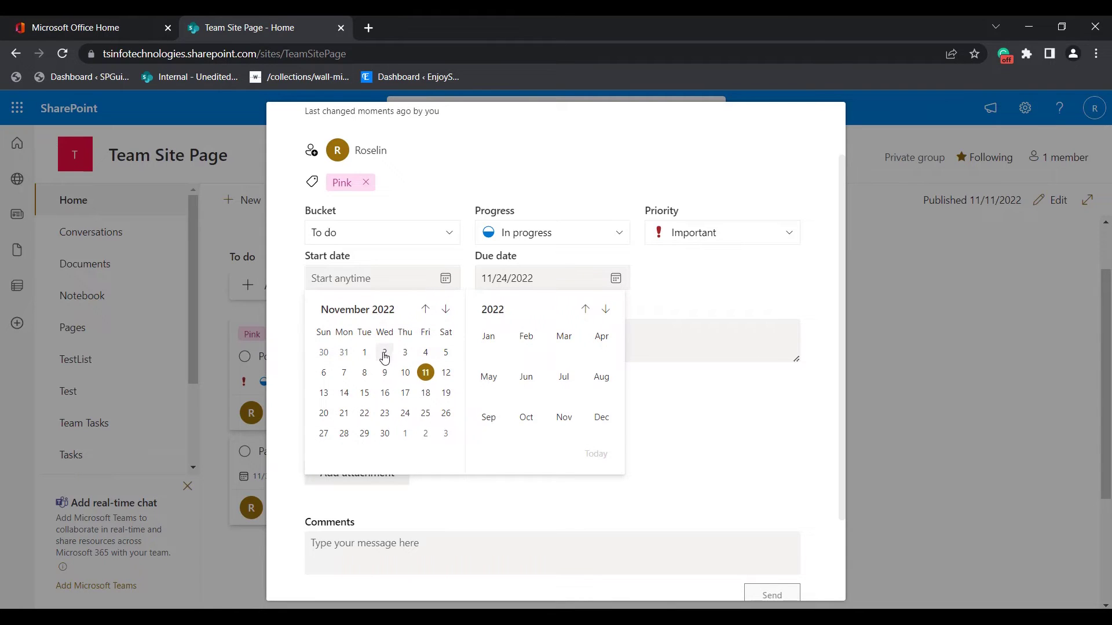
pyautogui.click(365, 353)
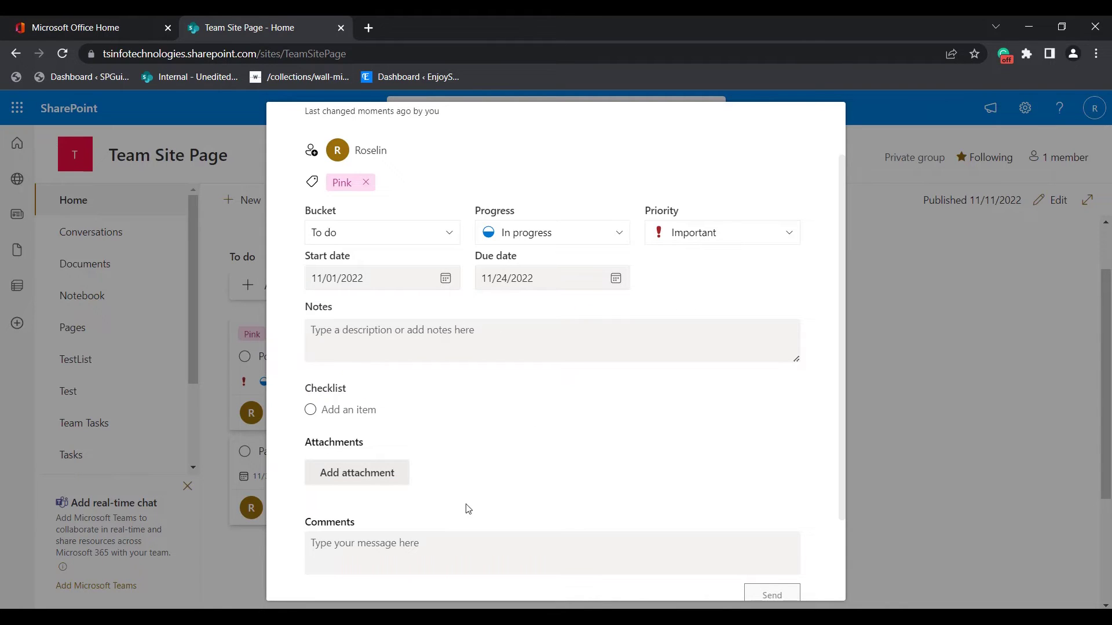
pyautogui.scroll(-2, 384, 377)
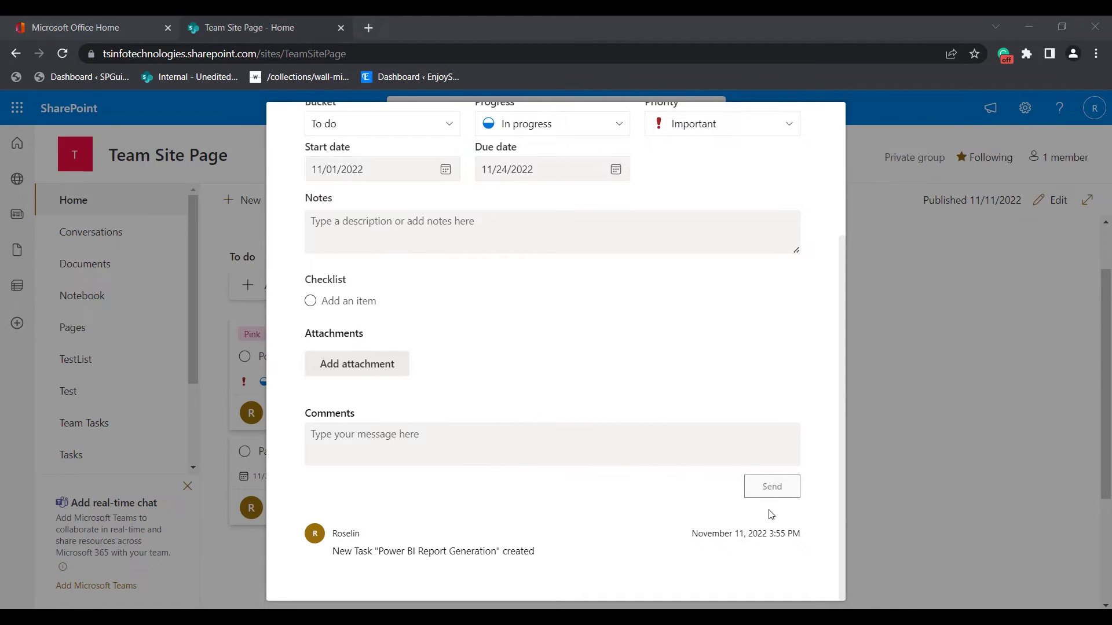
pyautogui.scroll(3, 804, 516)
pyautogui.click(934, 409)
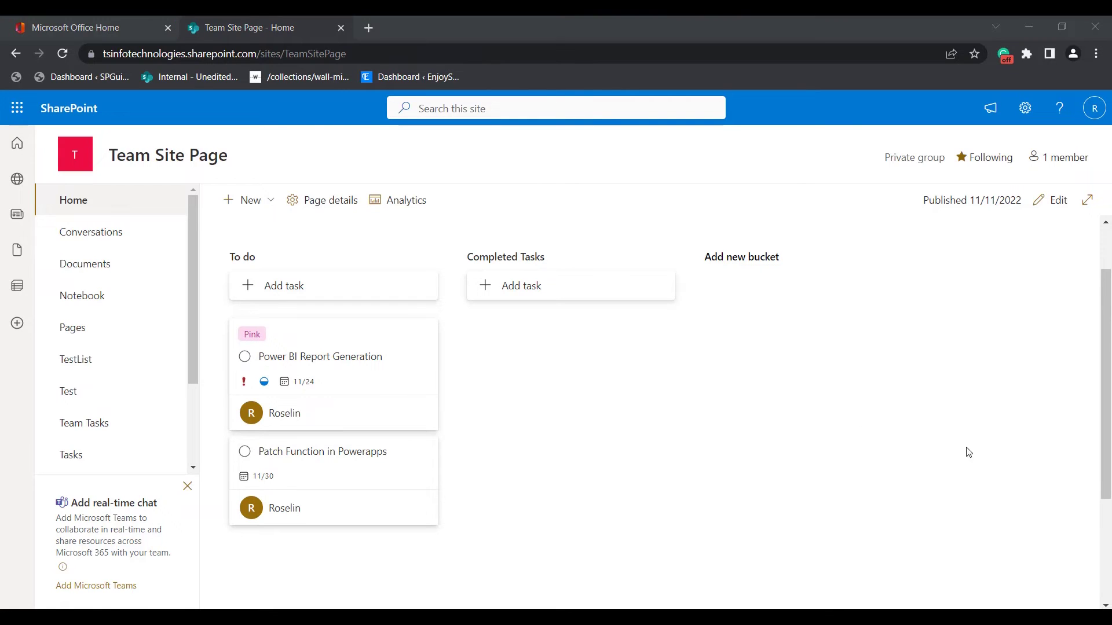
pyautogui.click(318, 471)
# Tag Patch Function in Powerapps Purple, move it to Completed Tasks, mark it Completed, and expand completed tasks.
pyautogui.click(342, 227)
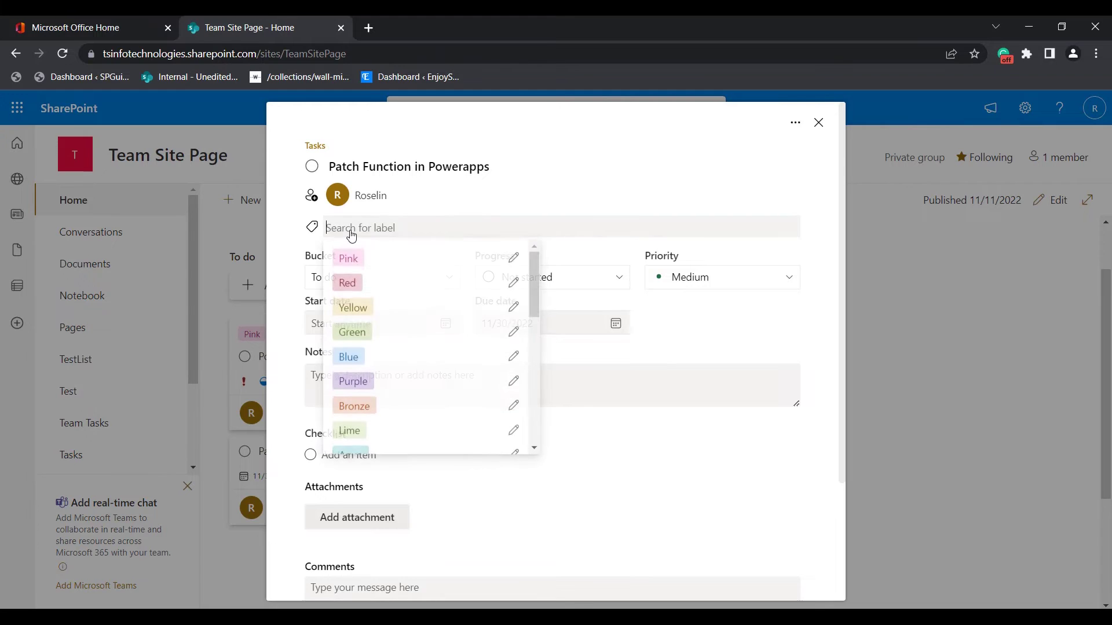
pyautogui.click(353, 380)
pyautogui.click(399, 305)
pyautogui.click(396, 358)
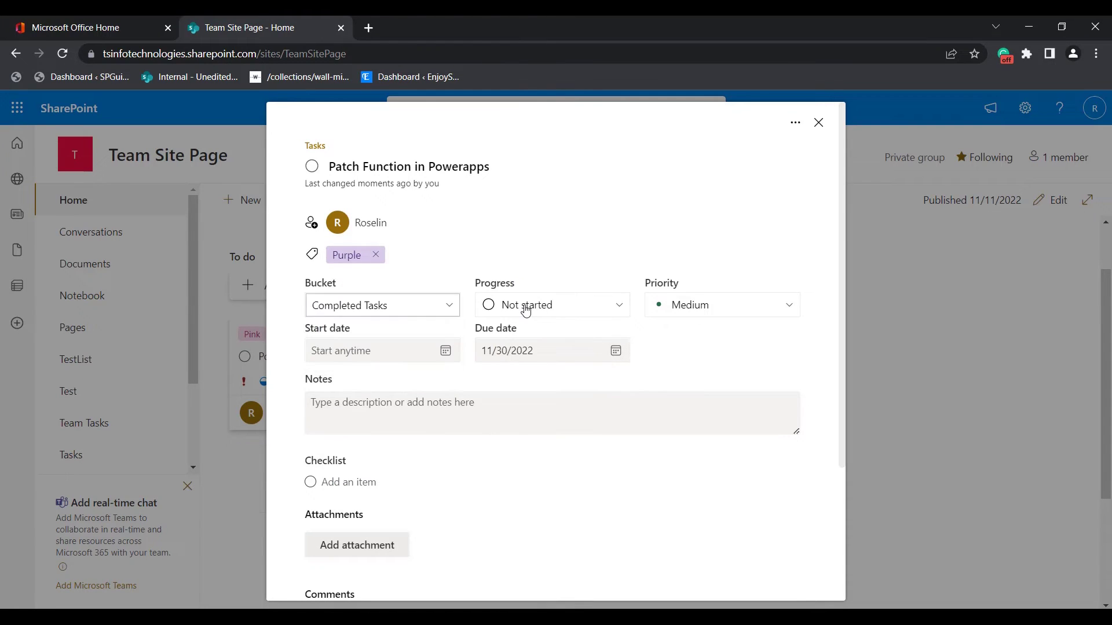
pyautogui.click(527, 307)
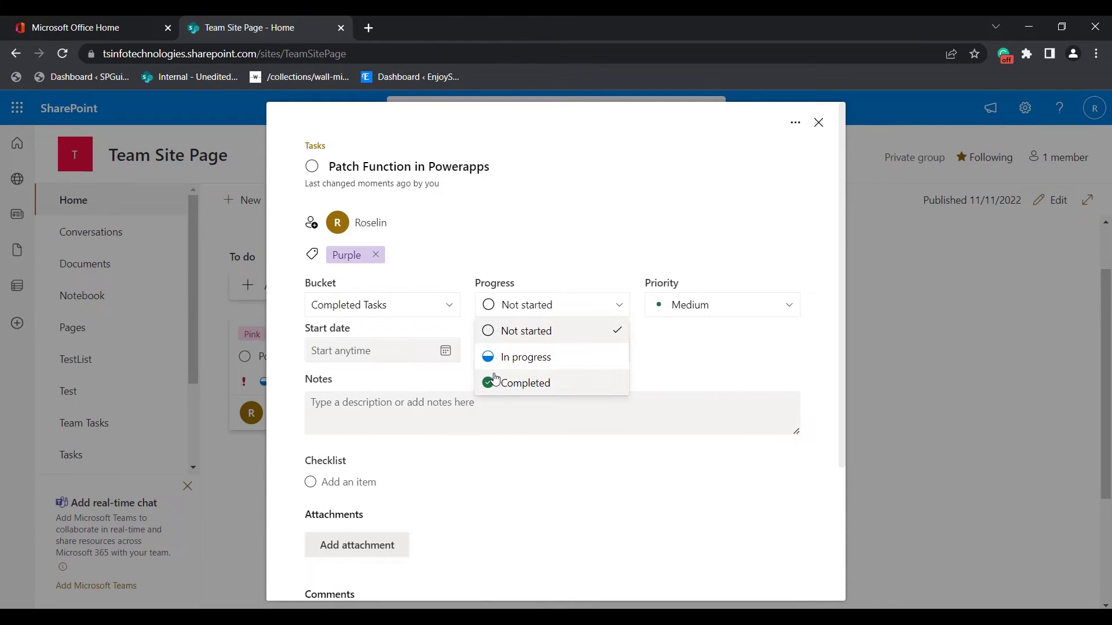
pyautogui.click(495, 380)
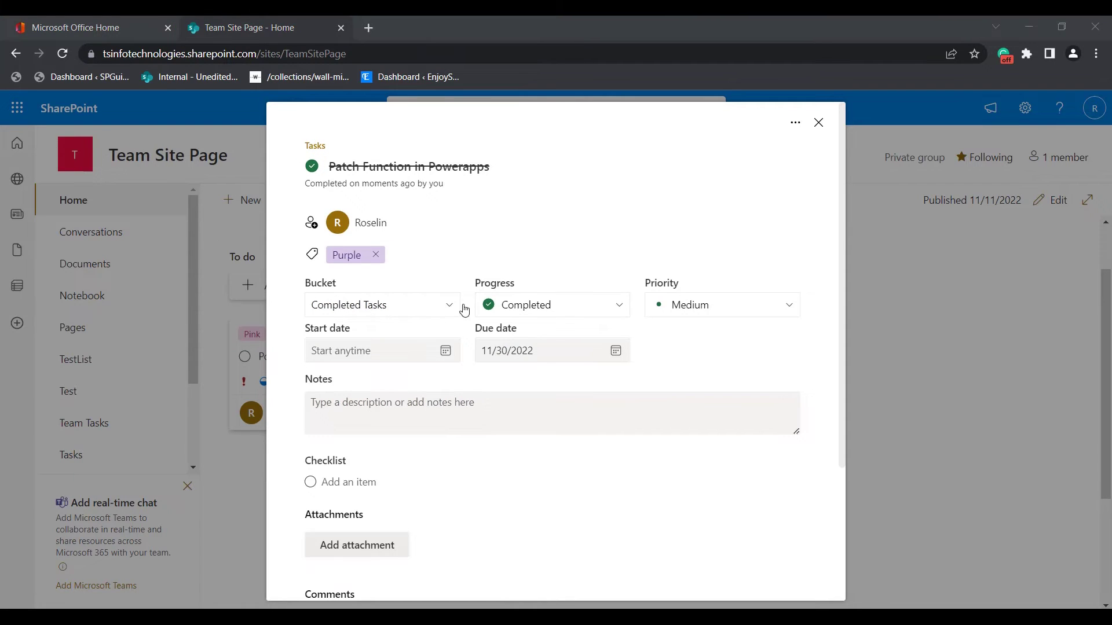
pyautogui.scroll(-3, 542, 458)
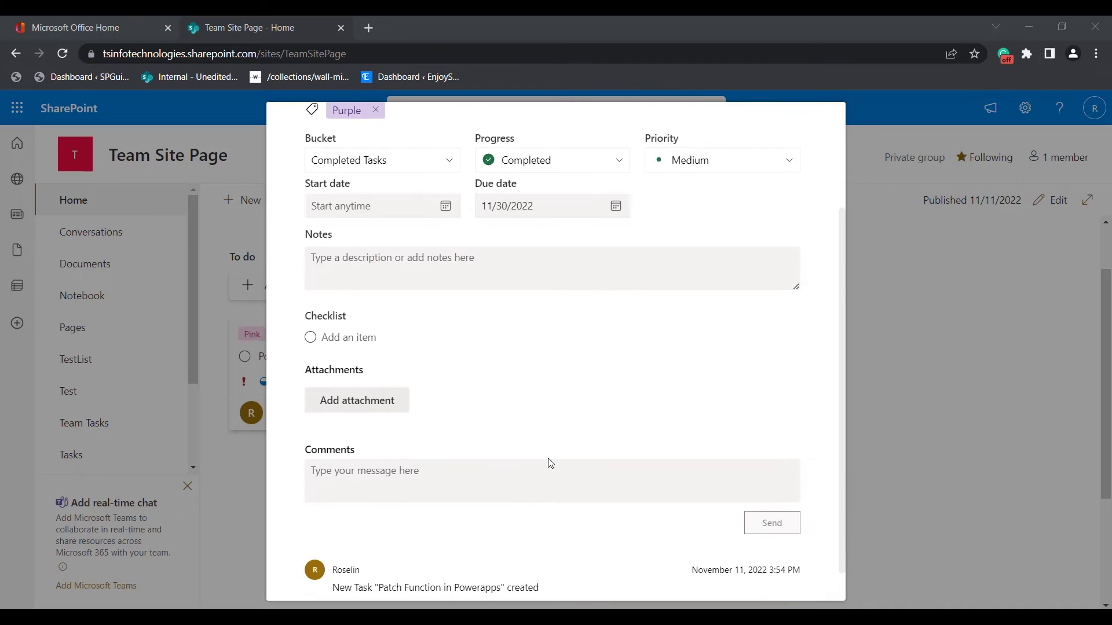
pyautogui.click(871, 407)
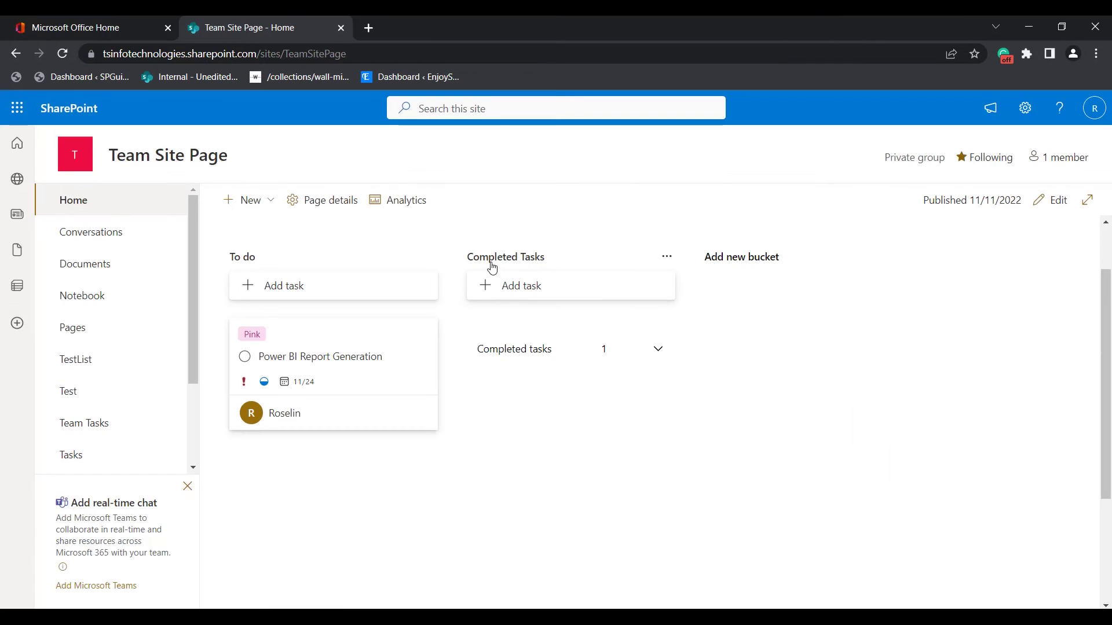
pyautogui.click(582, 351)
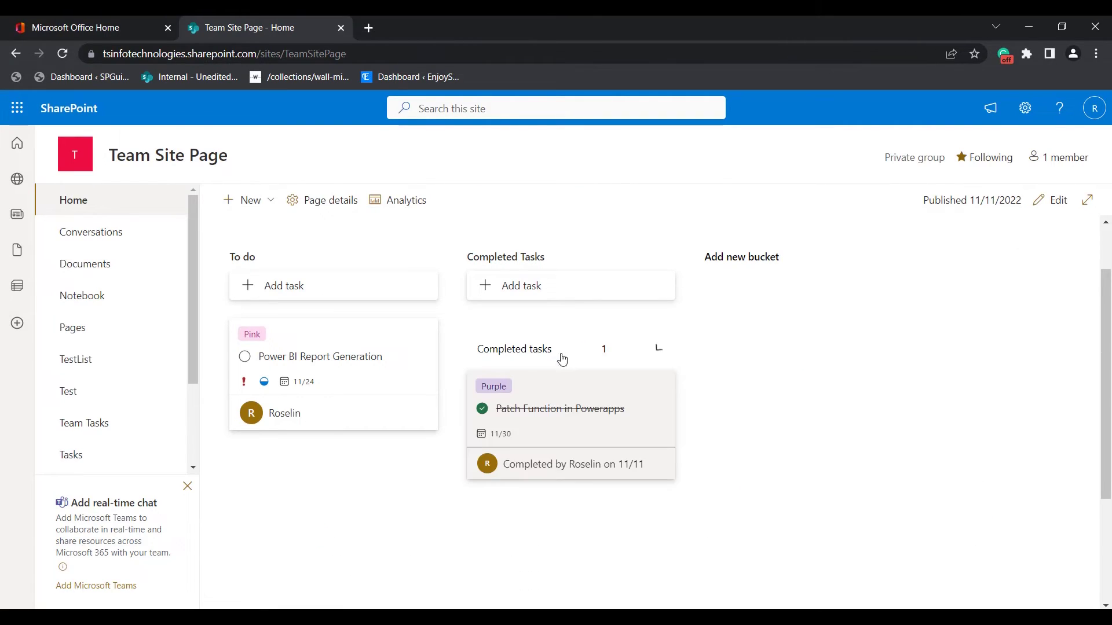
pyautogui.scroll(1, 995, 584)
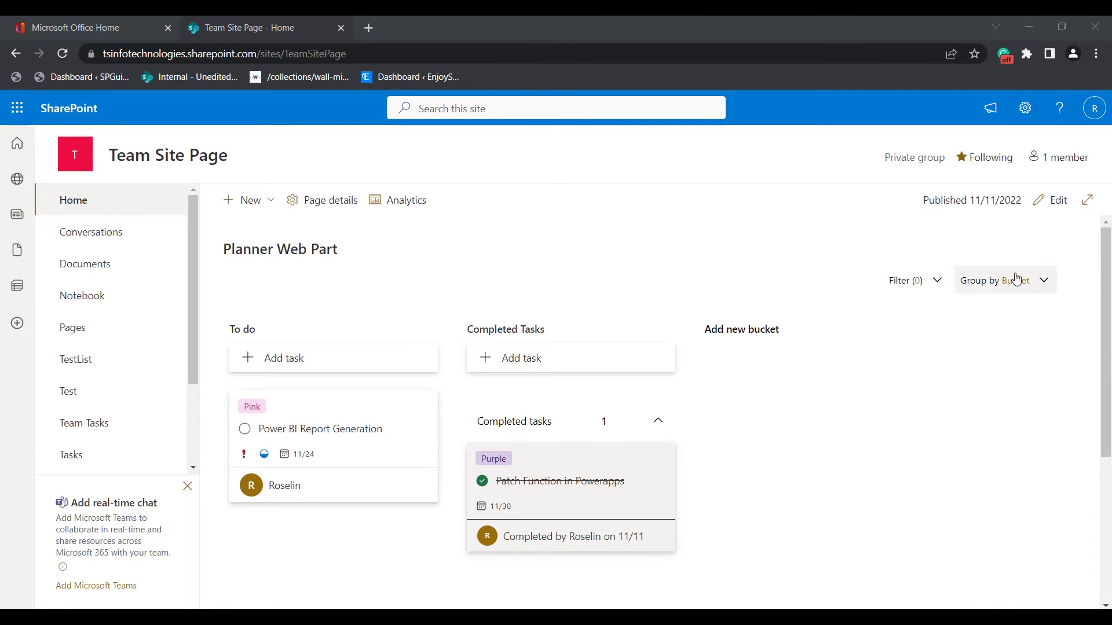
# Filter the board by label to show only Purple-labelled tasks.
pyautogui.click(912, 282)
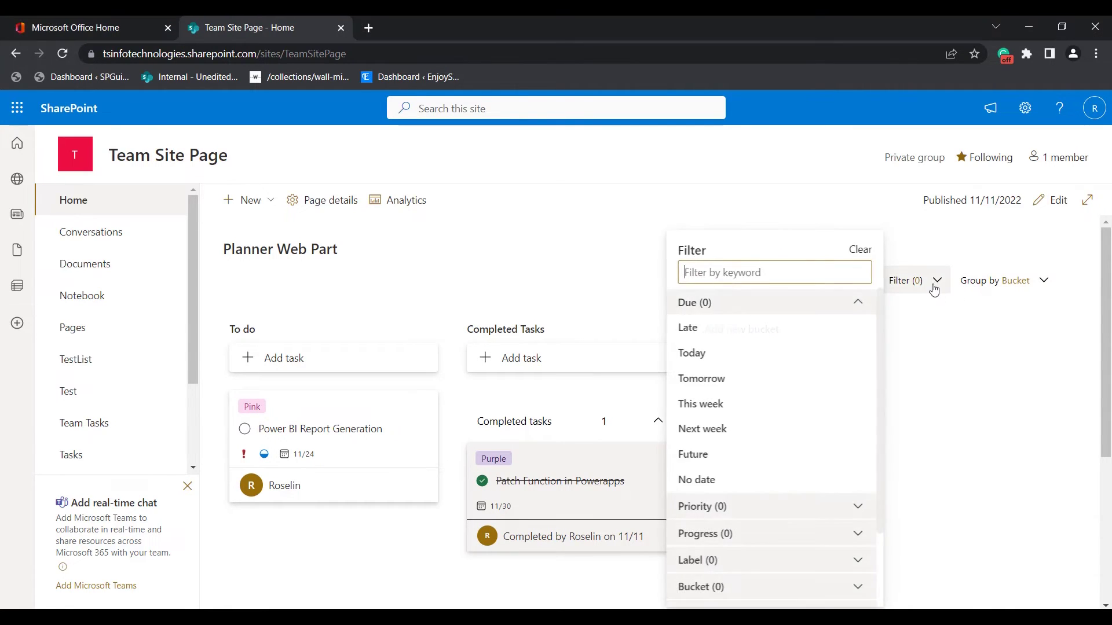
pyautogui.scroll(-3, 776, 491)
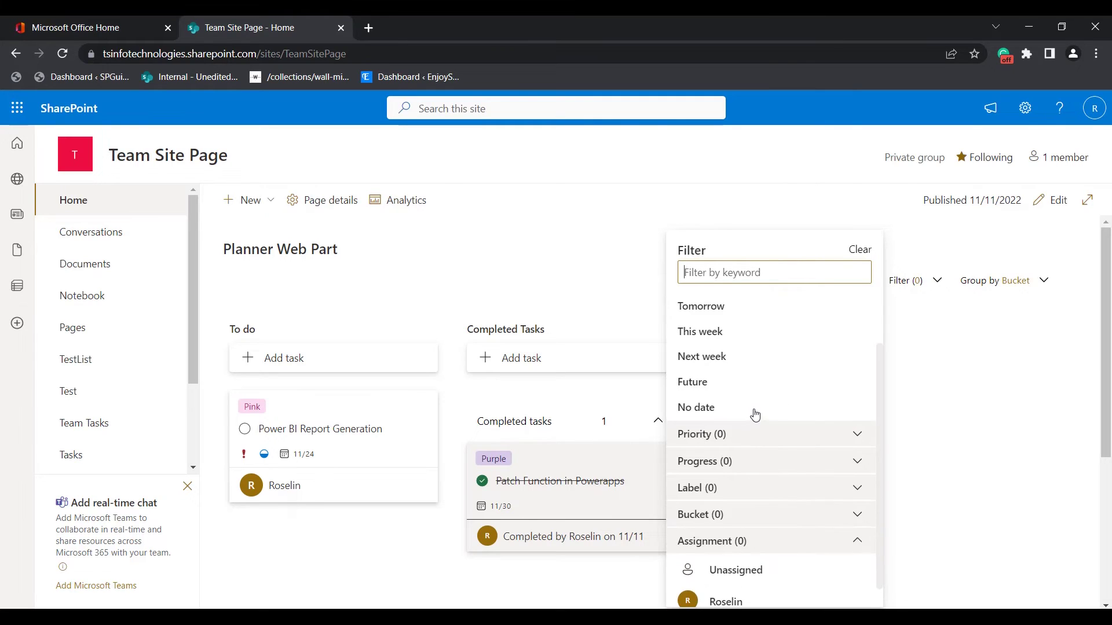
pyautogui.scroll(3, 757, 436)
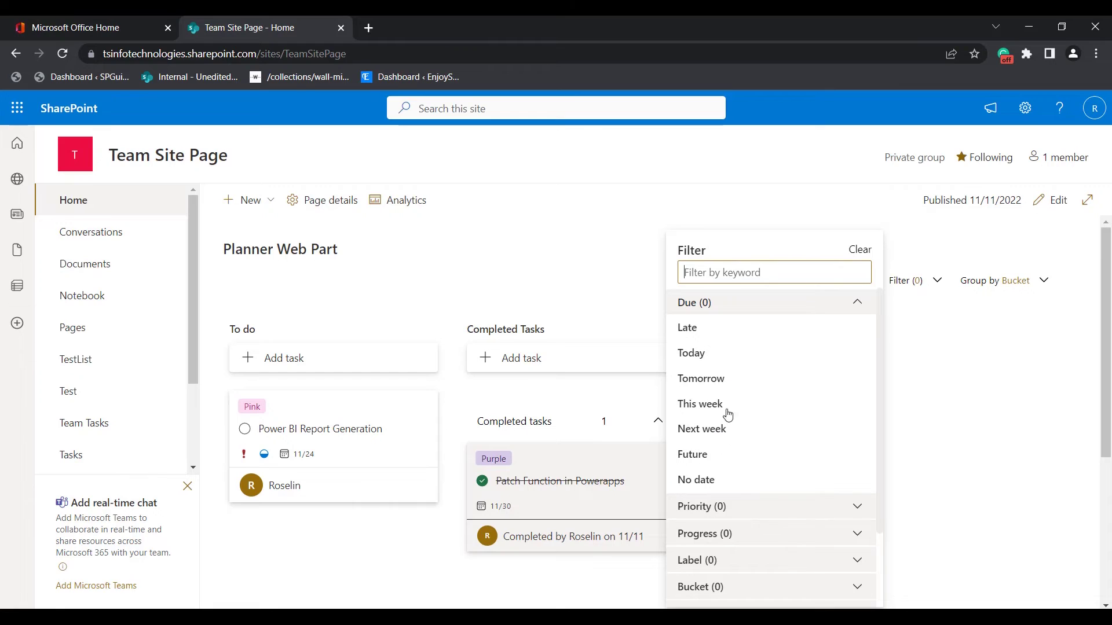
pyautogui.scroll(-1, 736, 507)
pyautogui.click(735, 490)
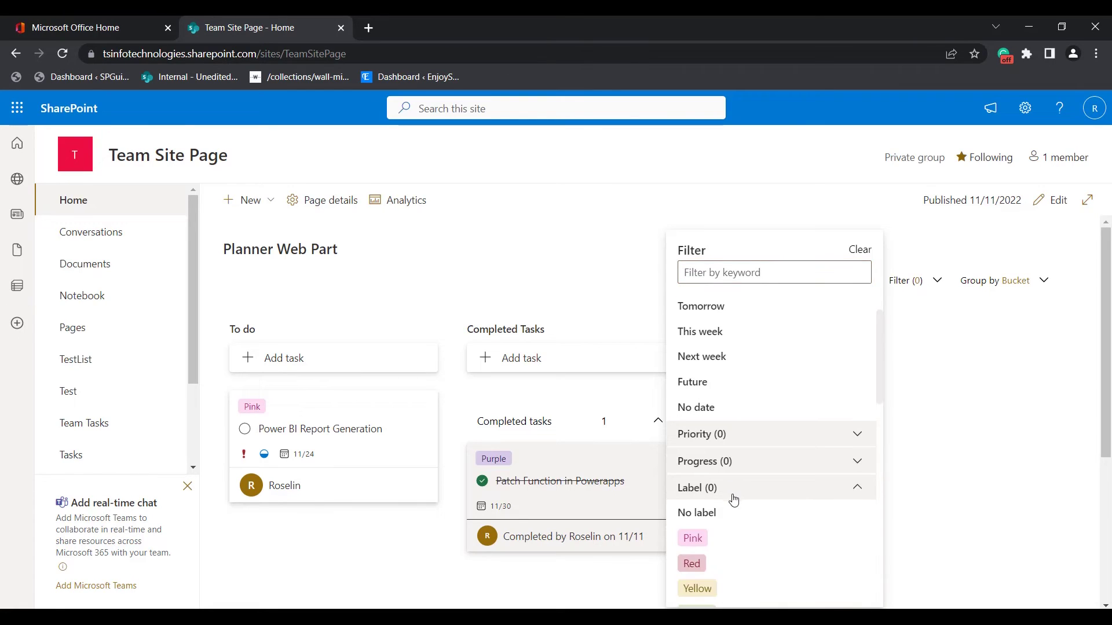
pyautogui.scroll(-2, 731, 481)
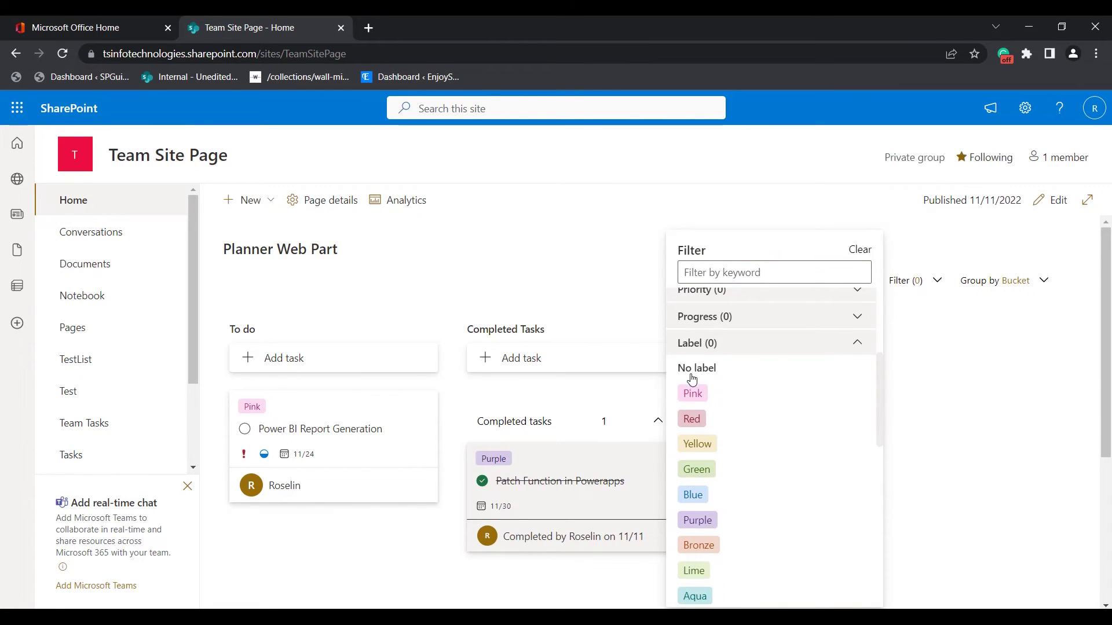
pyautogui.scroll(-1, 694, 405)
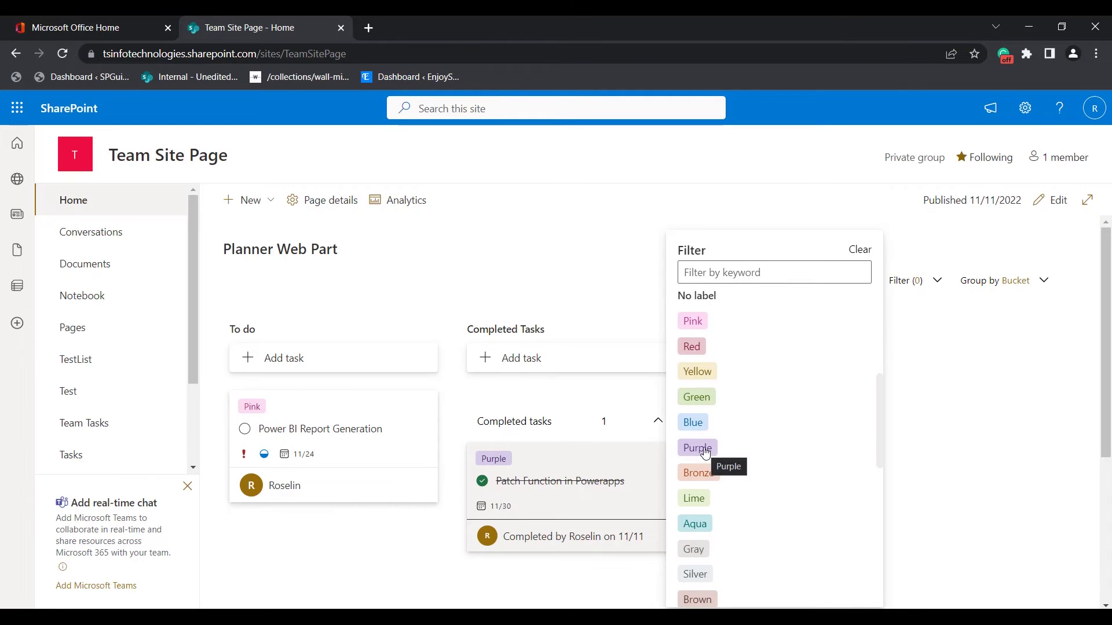
pyautogui.click(705, 453)
pyautogui.click(296, 413)
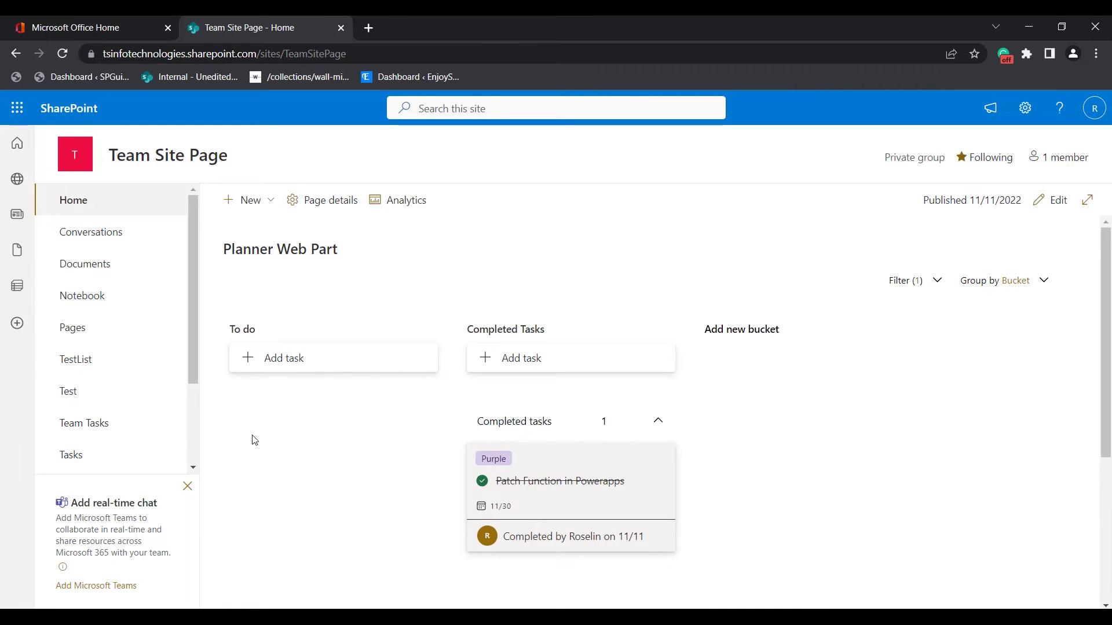
# Switch the label filter from Purple to Pink so only Pink tasks remain.
pyautogui.click(920, 281)
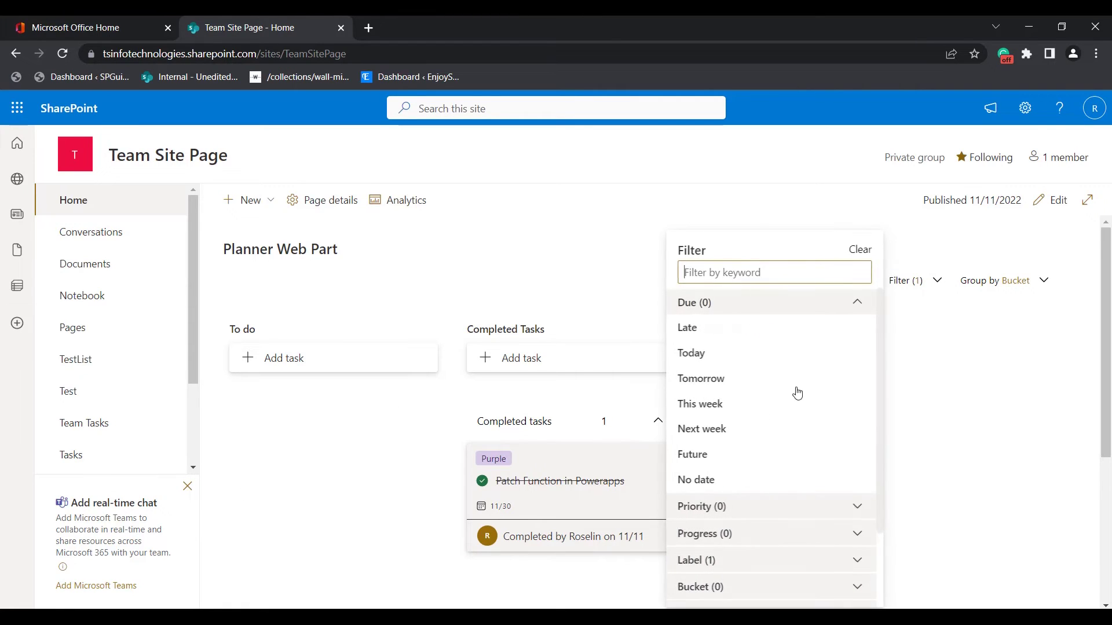
pyautogui.click(763, 564)
pyautogui.scroll(-3, 740, 484)
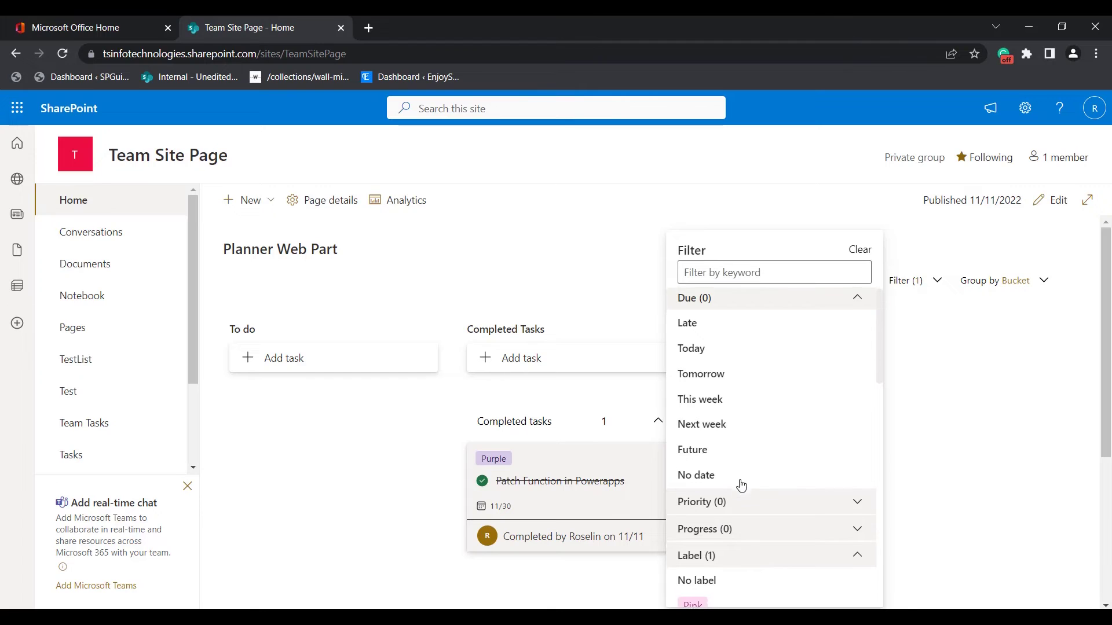
pyautogui.click(715, 468)
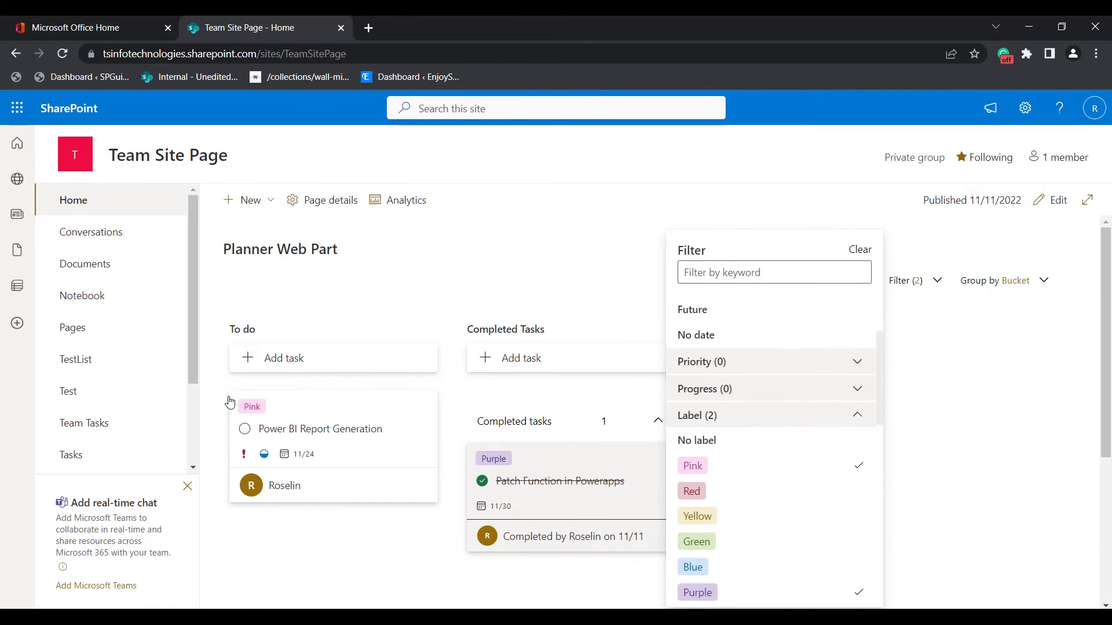
pyautogui.scroll(-1, 762, 533)
pyautogui.click(746, 528)
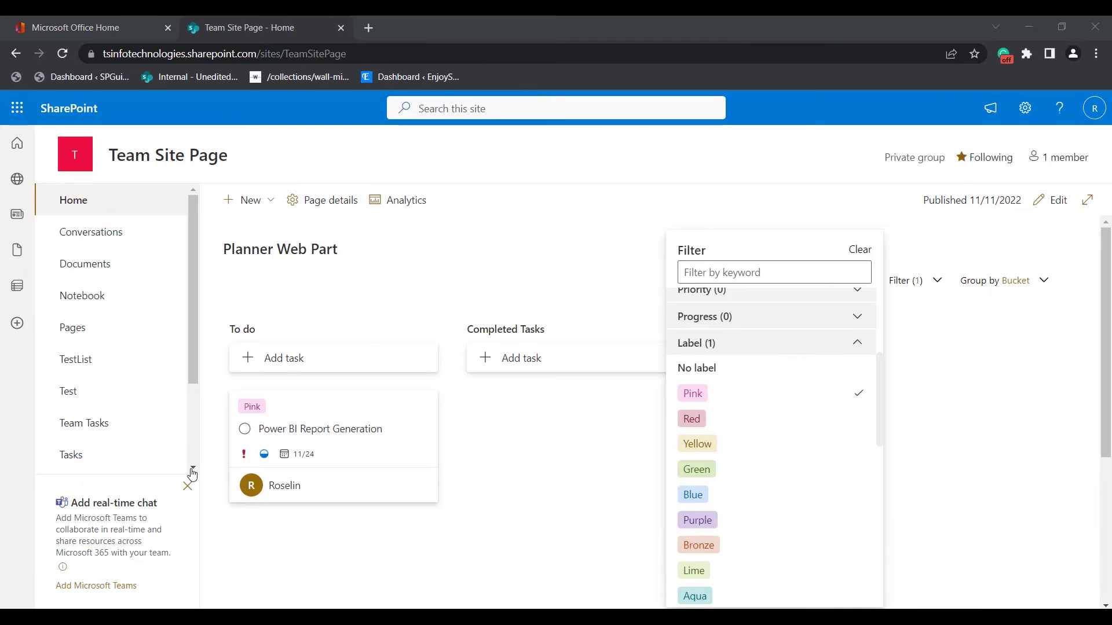
pyautogui.scroll(1, 730, 432)
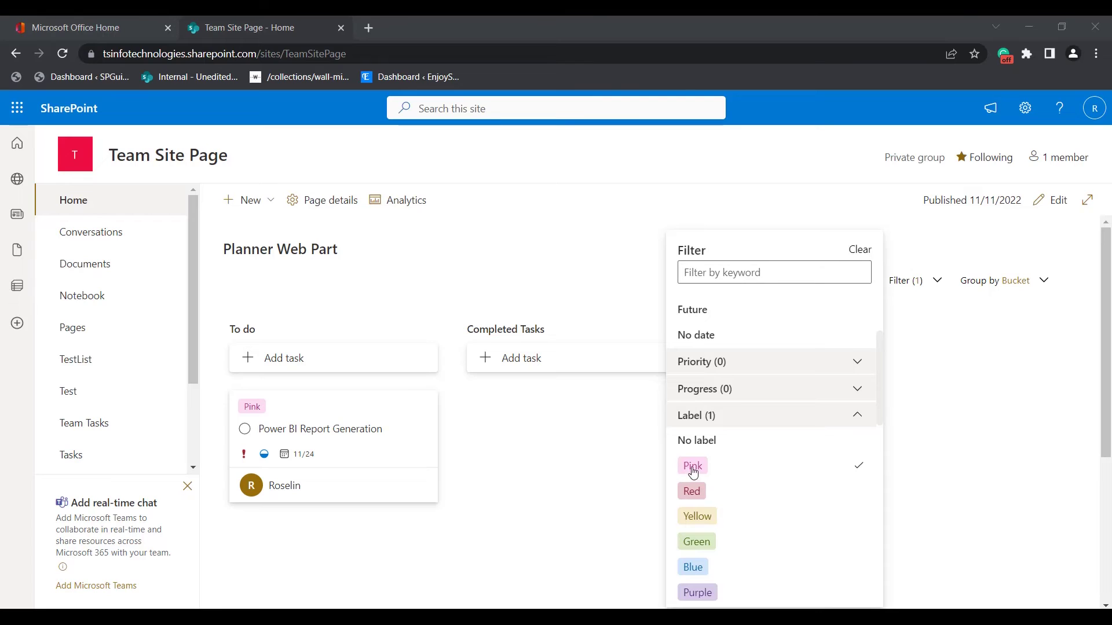
pyautogui.scroll(-5, 757, 504)
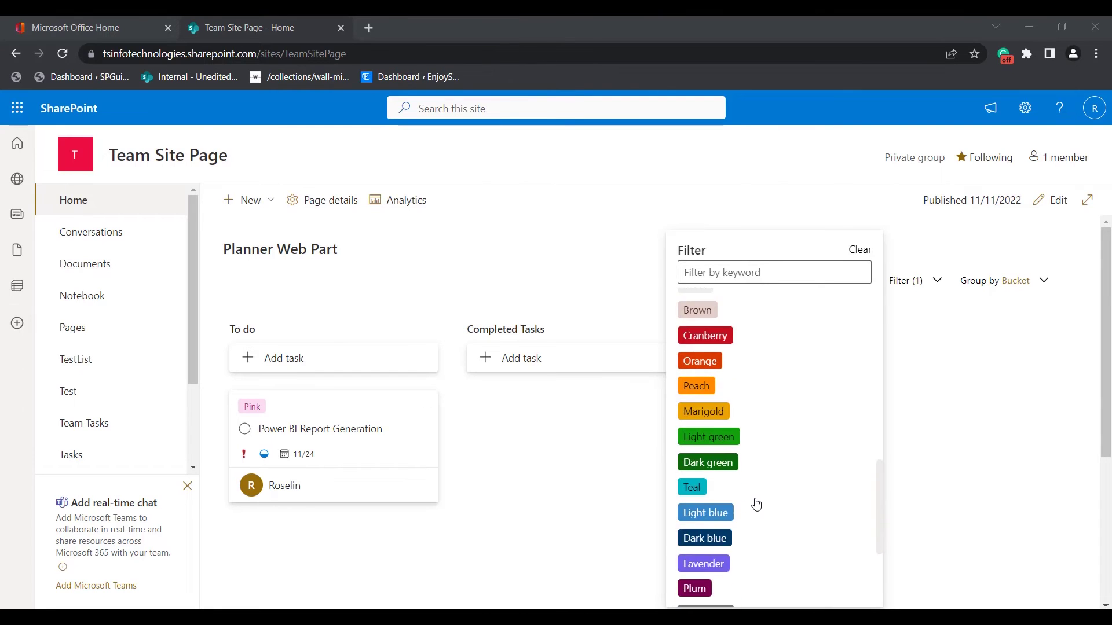
pyautogui.scroll(5, 774, 479)
pyautogui.scroll(2, 775, 478)
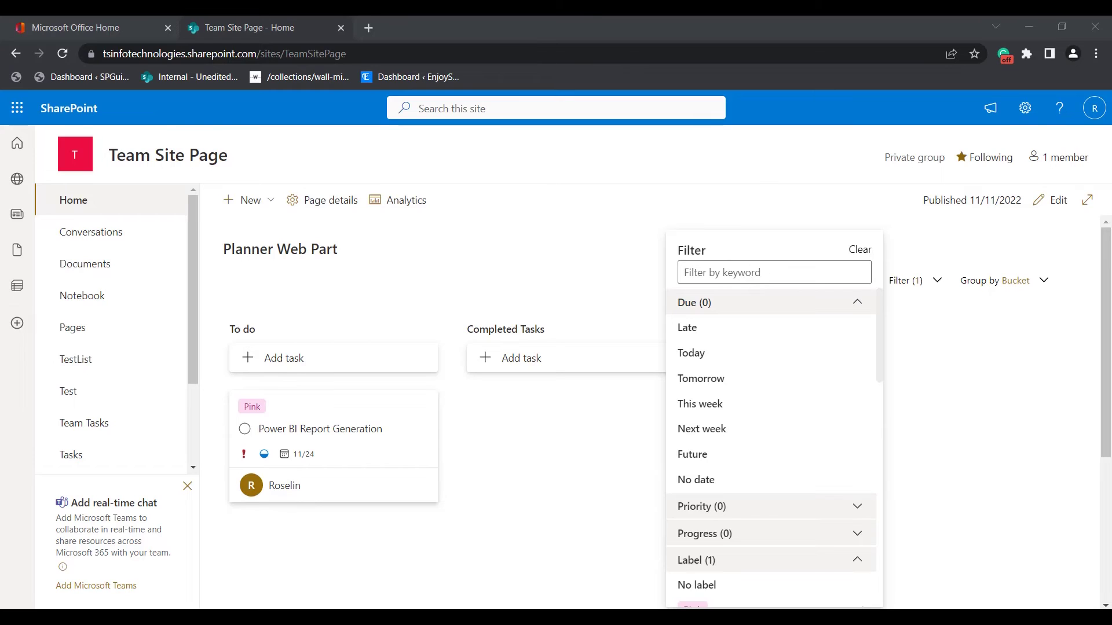
pyautogui.click(1043, 280)
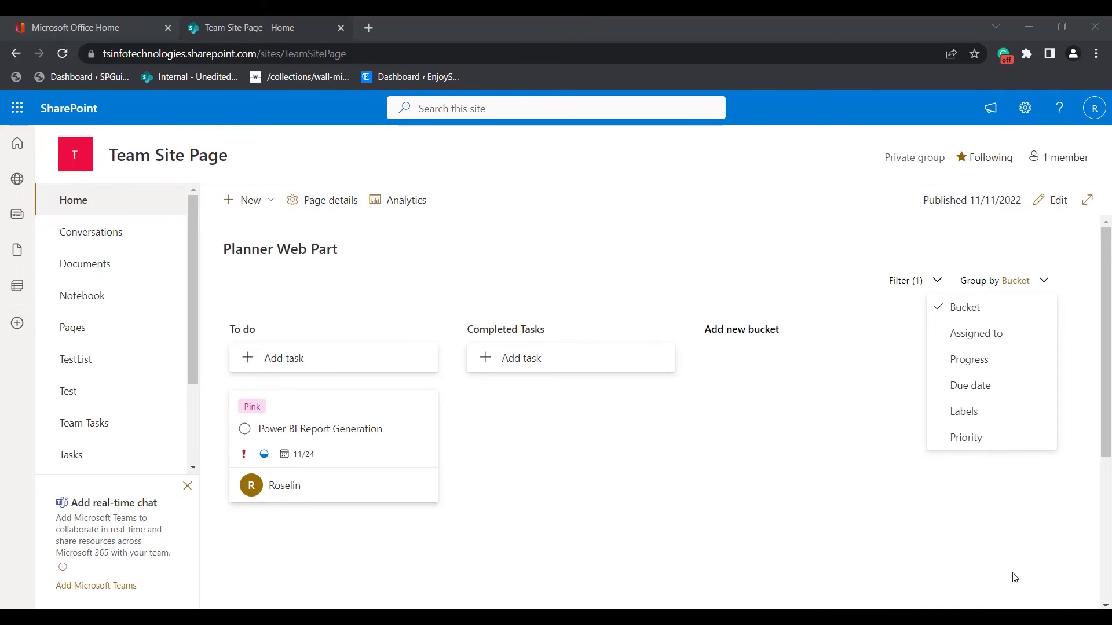
# Regroup the board by assignee, then progress, then labels, and finally priority.
pyautogui.click(985, 334)
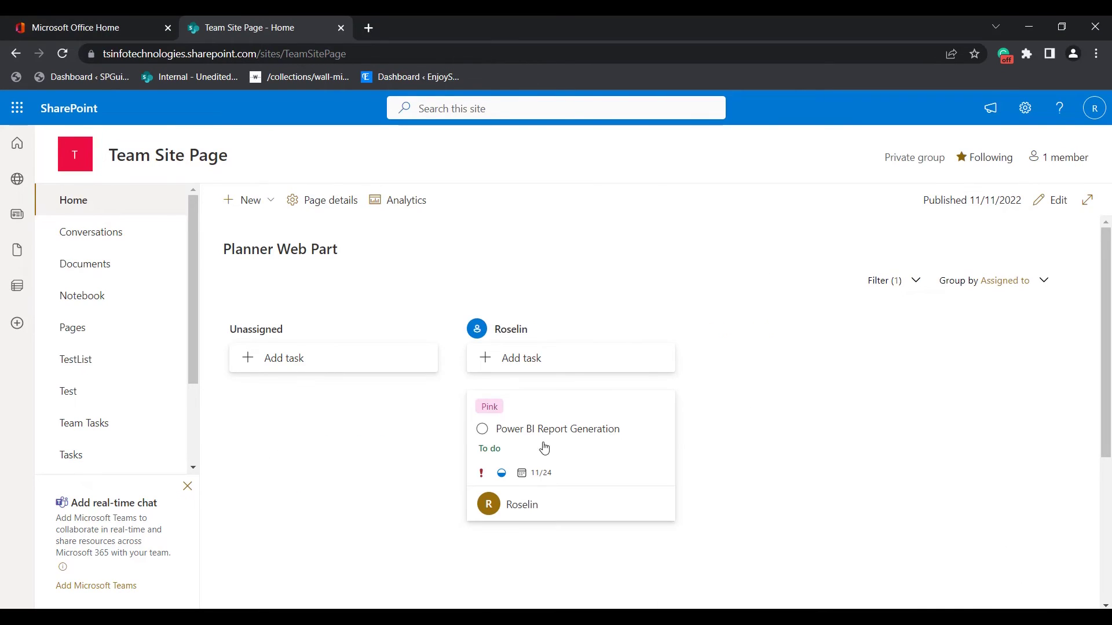
pyautogui.click(1048, 295)
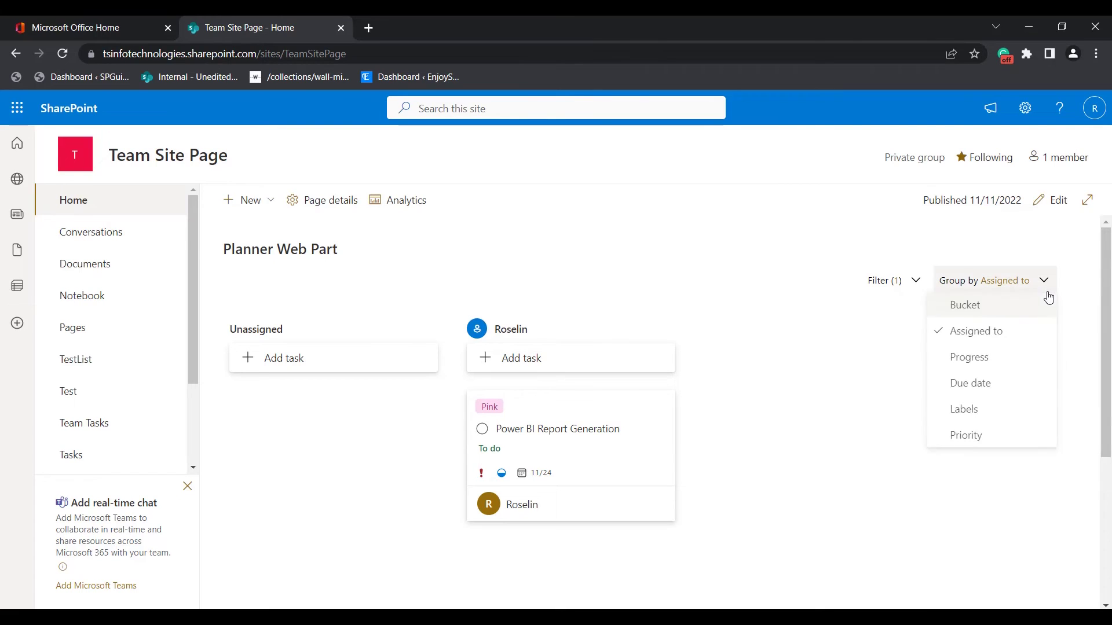
pyautogui.click(968, 358)
pyautogui.click(1046, 282)
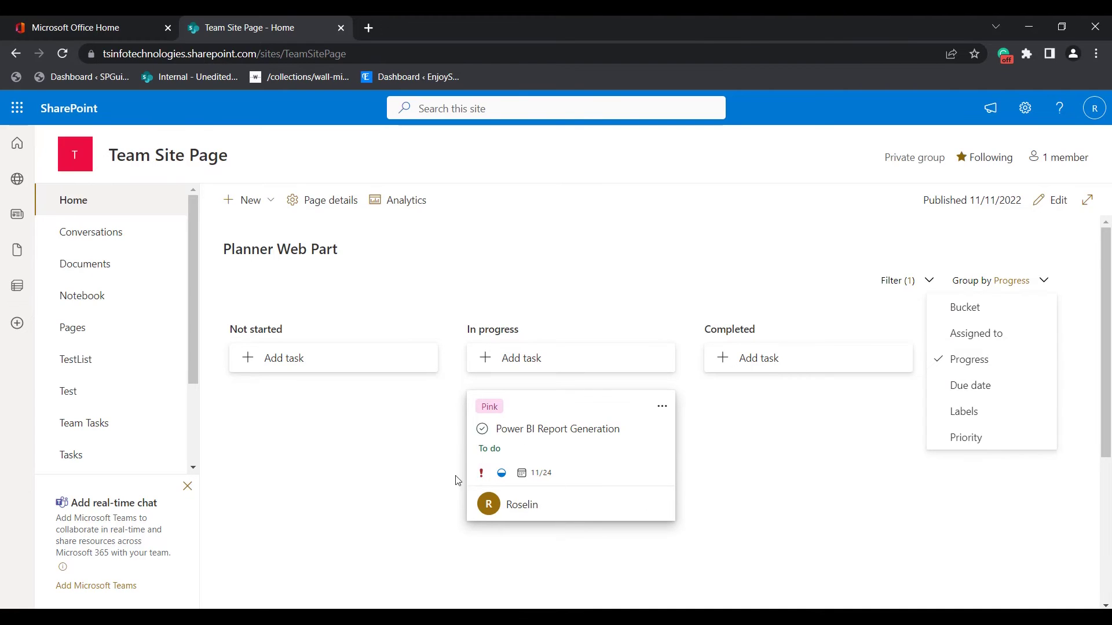
pyautogui.click(1003, 411)
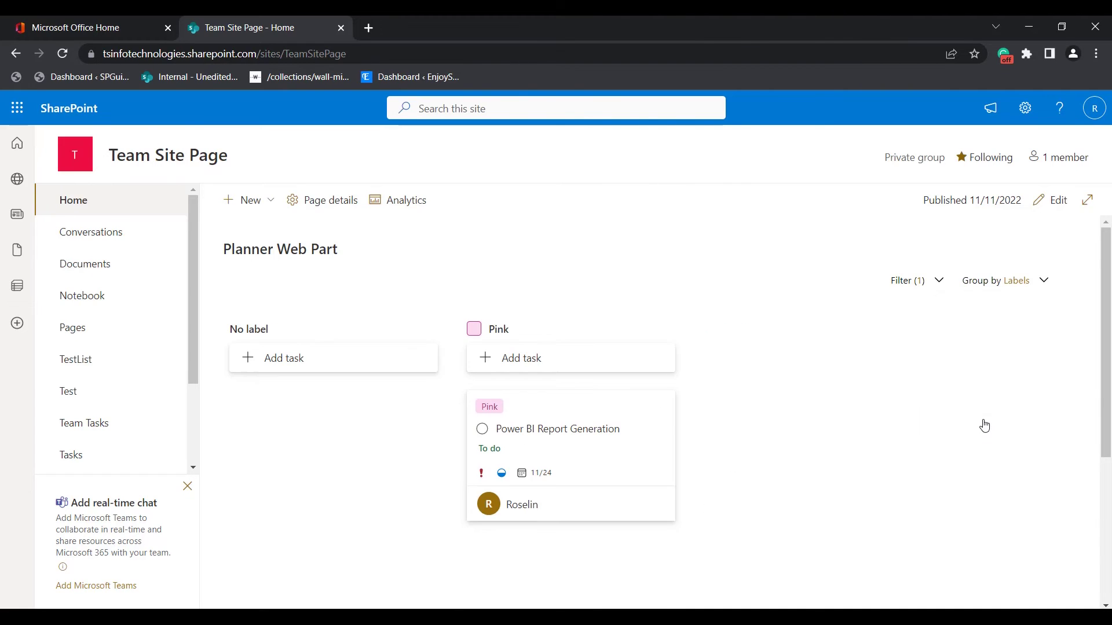
pyautogui.click(1008, 280)
pyautogui.click(1002, 388)
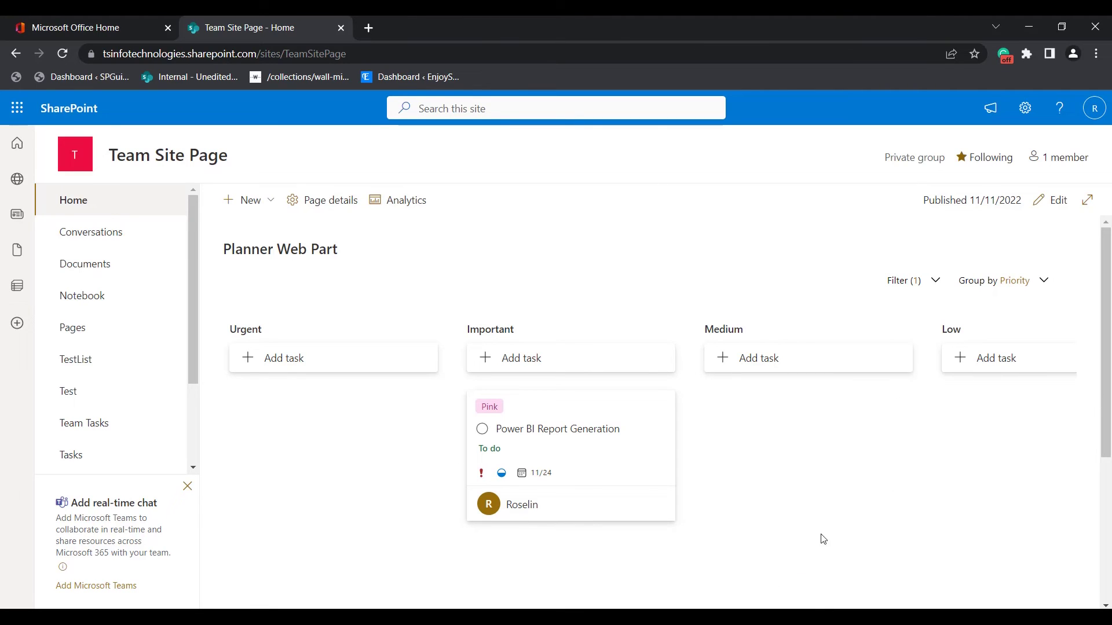
pyautogui.click(921, 280)
# Uncheck Pink in the label filter so the board shows every task.
pyautogui.scroll(-2, 813, 530)
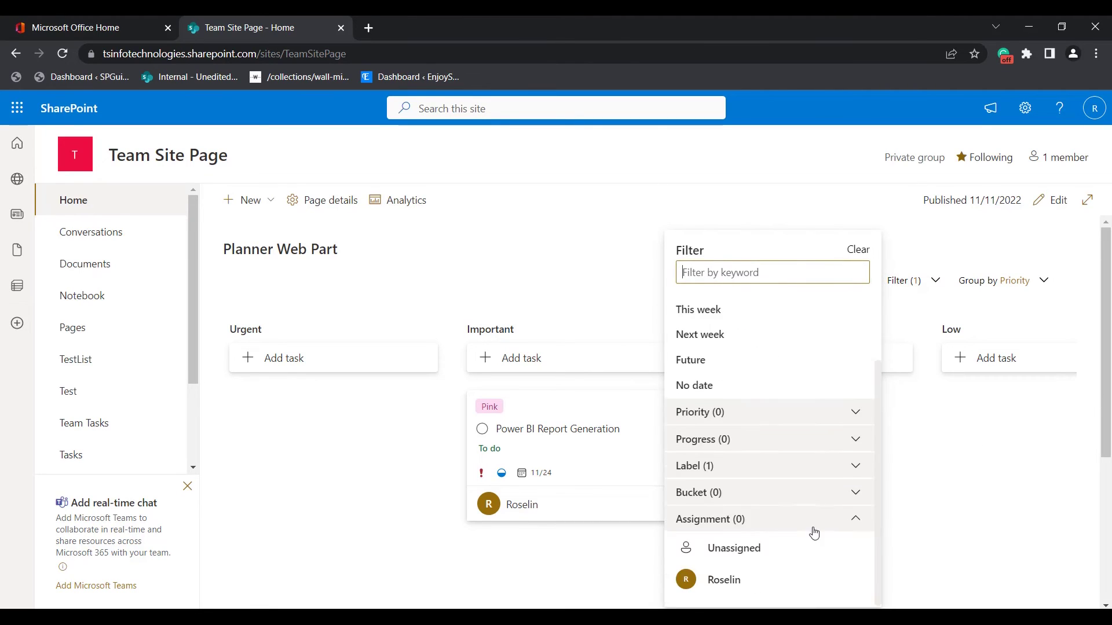
pyautogui.click(793, 466)
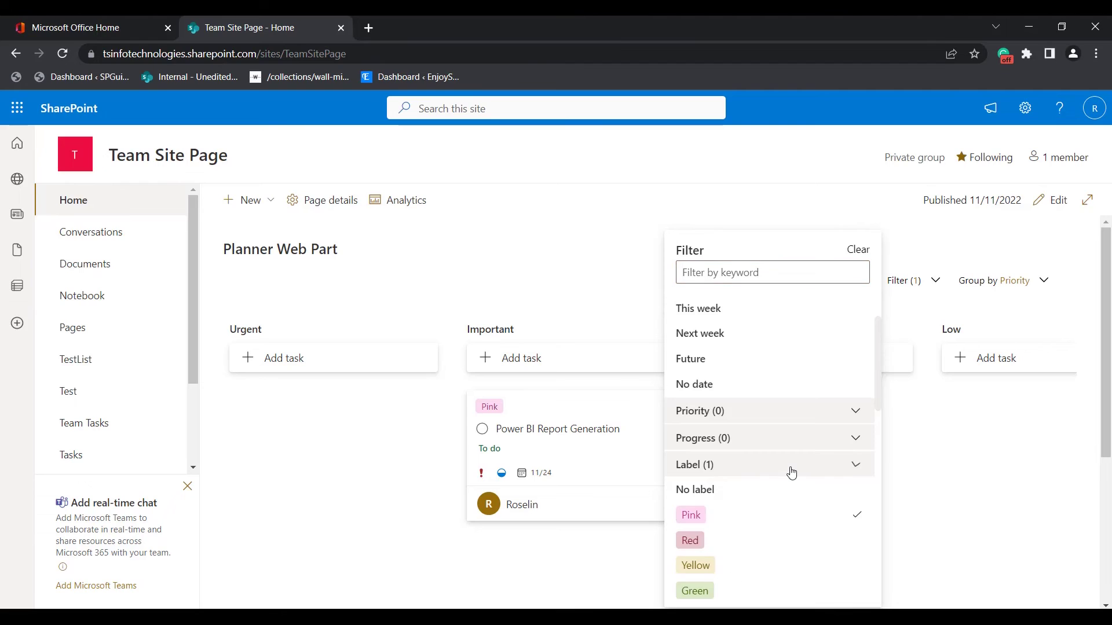
pyautogui.click(830, 521)
pyautogui.click(943, 481)
# Expand and then collapse the completed task under Medium priority.
pyautogui.click(995, 290)
pyautogui.click(912, 427)
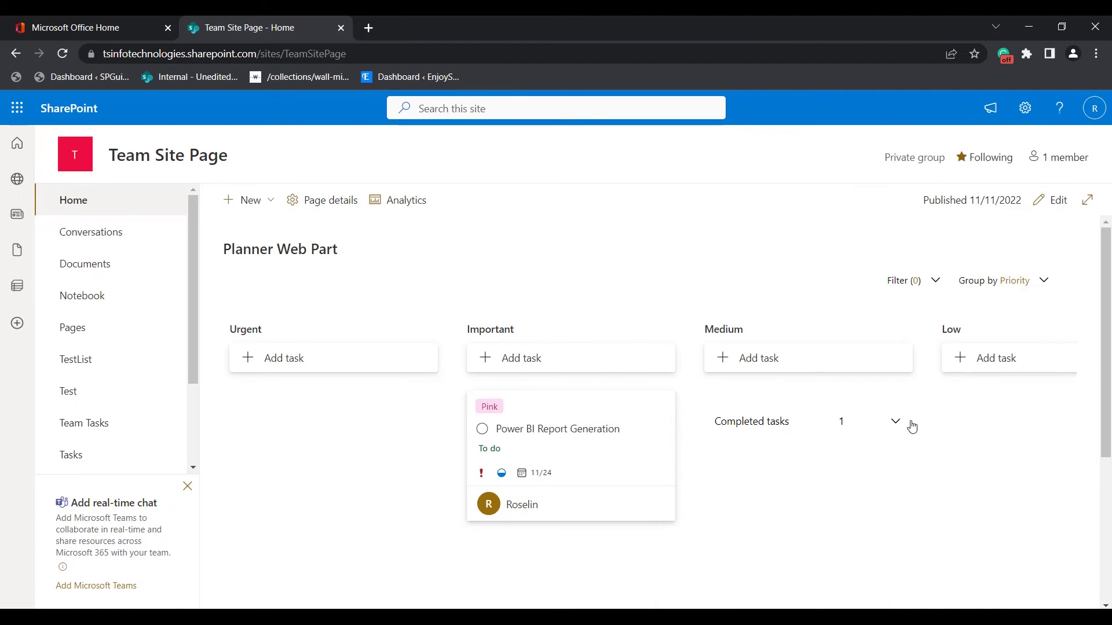
pyautogui.click(912, 427)
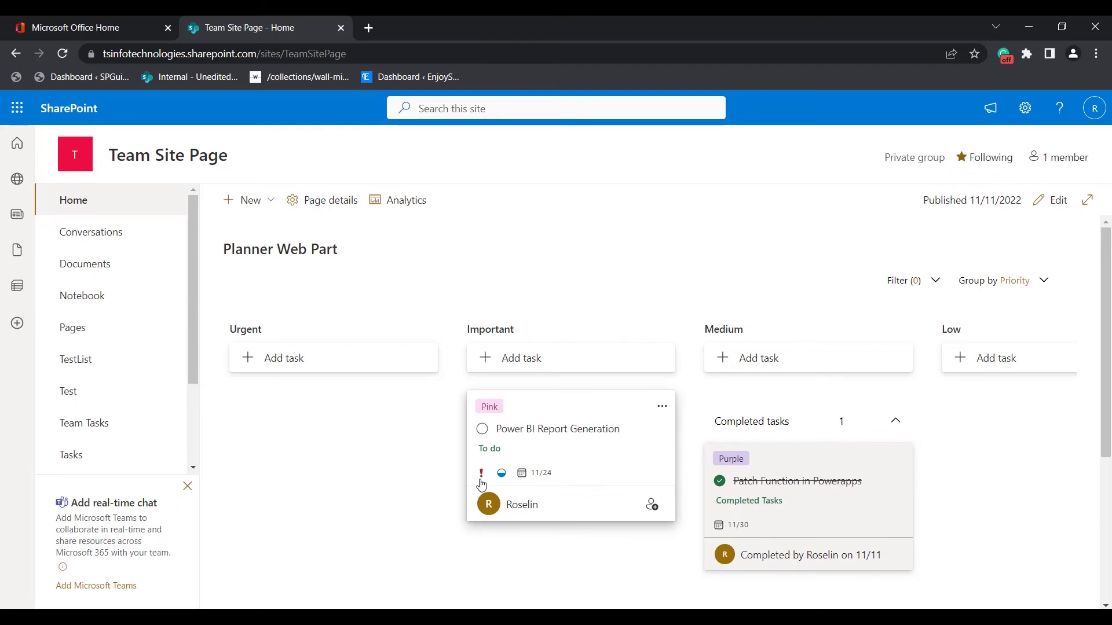
pyautogui.click(896, 425)
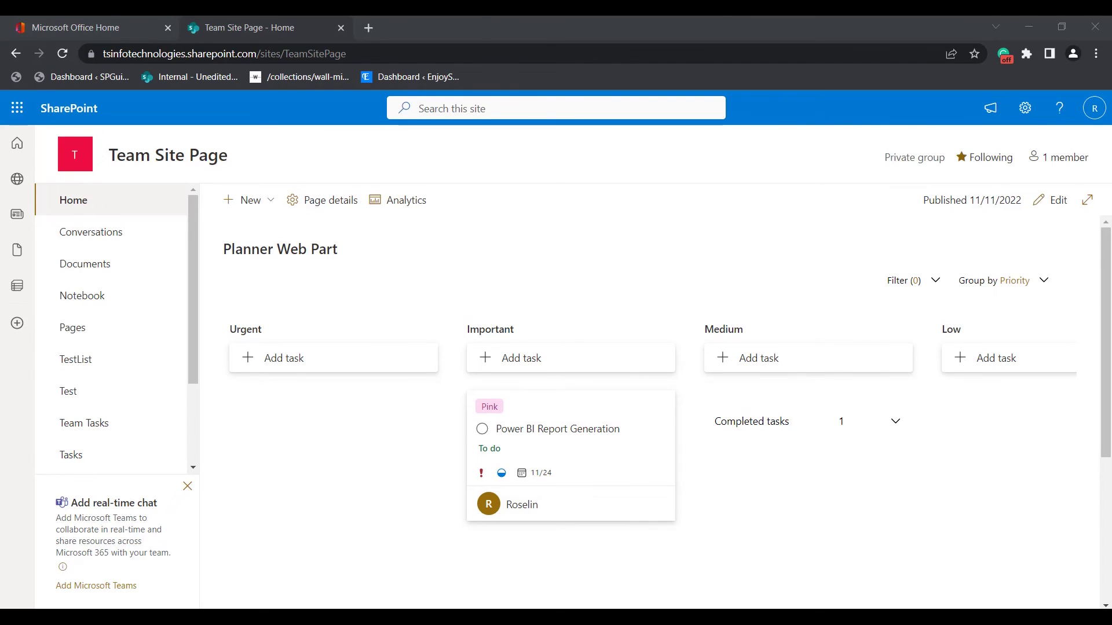
pyautogui.click(924, 288)
pyautogui.click(926, 284)
pyautogui.click(1038, 293)
# Edit the home page and bring up the Planner web part's Display options.
pyautogui.click(1053, 200)
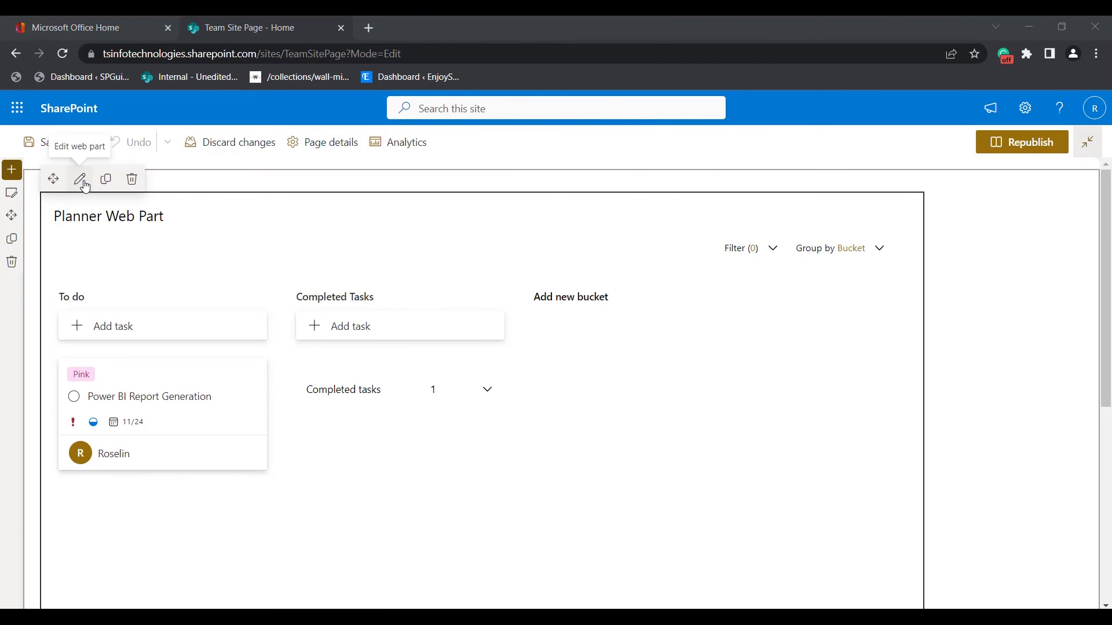
pyautogui.click(81, 180)
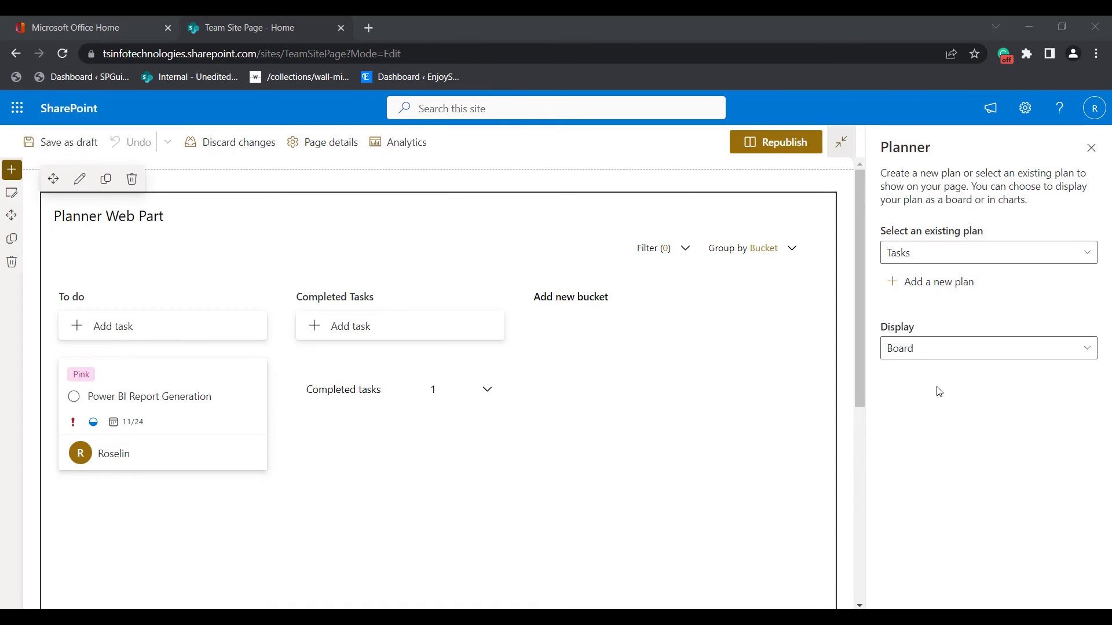
pyautogui.click(972, 358)
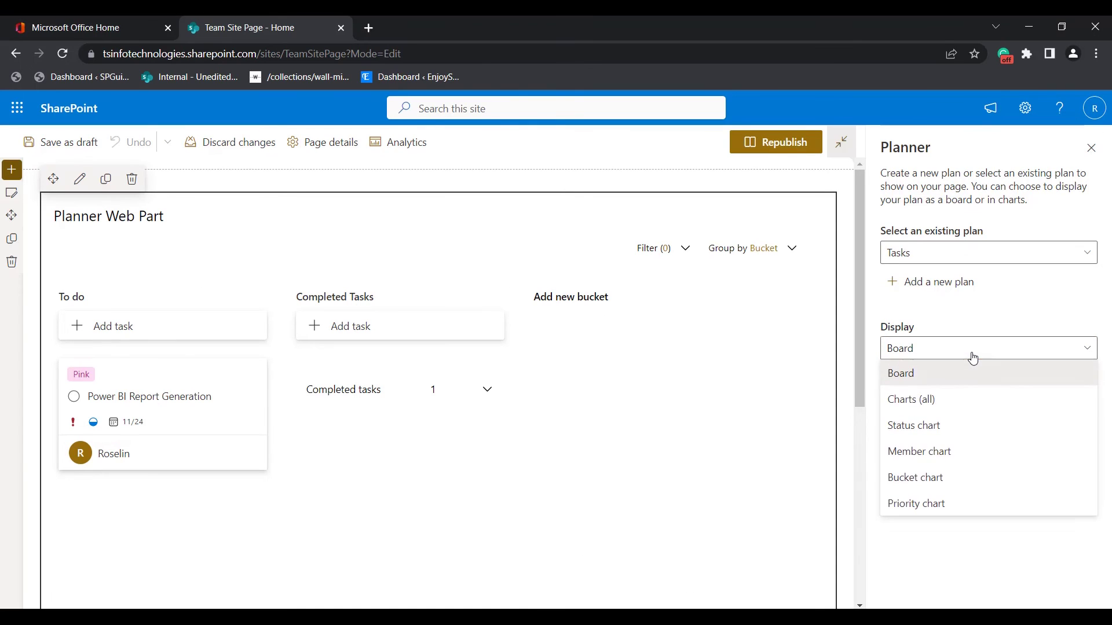
# Preview the Planner web part as Charts (all), Status, Member, Bucket and Priority chart.
pyautogui.click(958, 409)
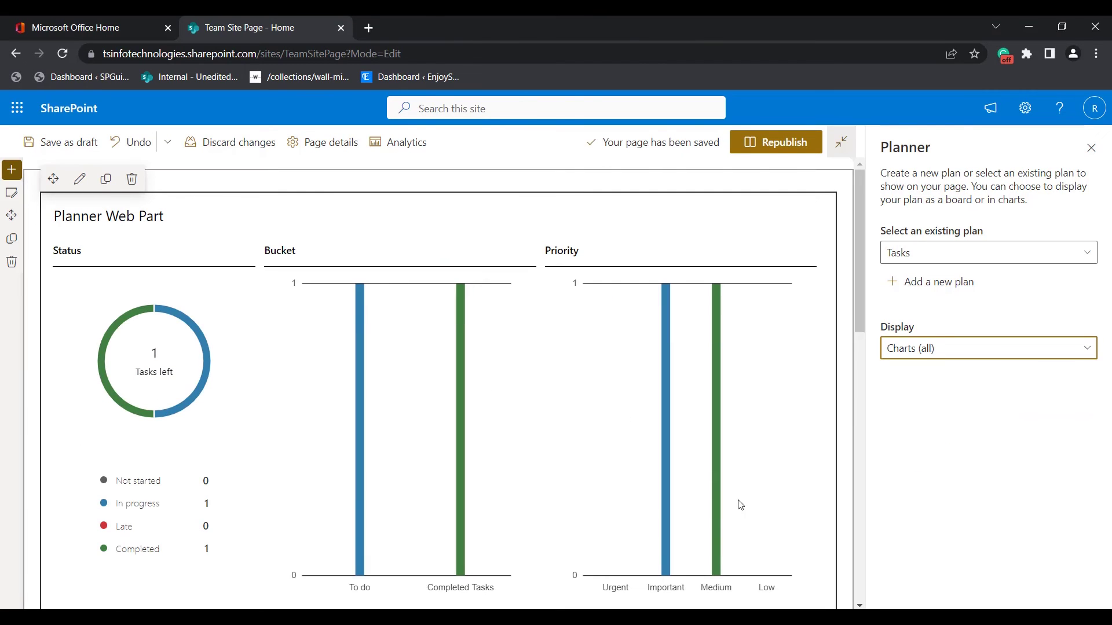
pyautogui.click(927, 348)
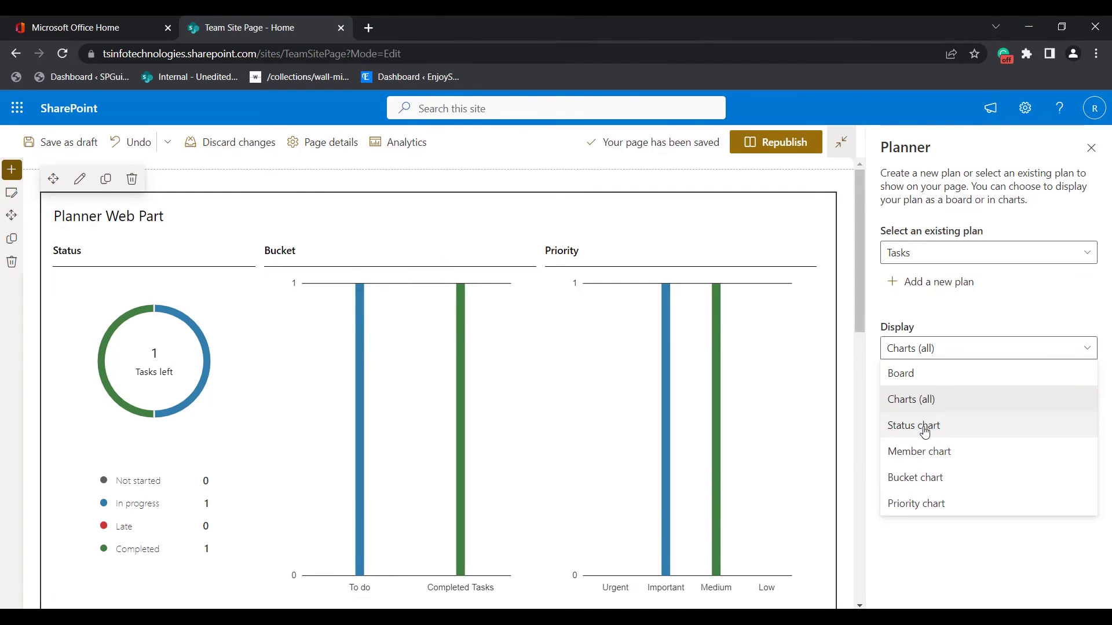
pyautogui.click(923, 425)
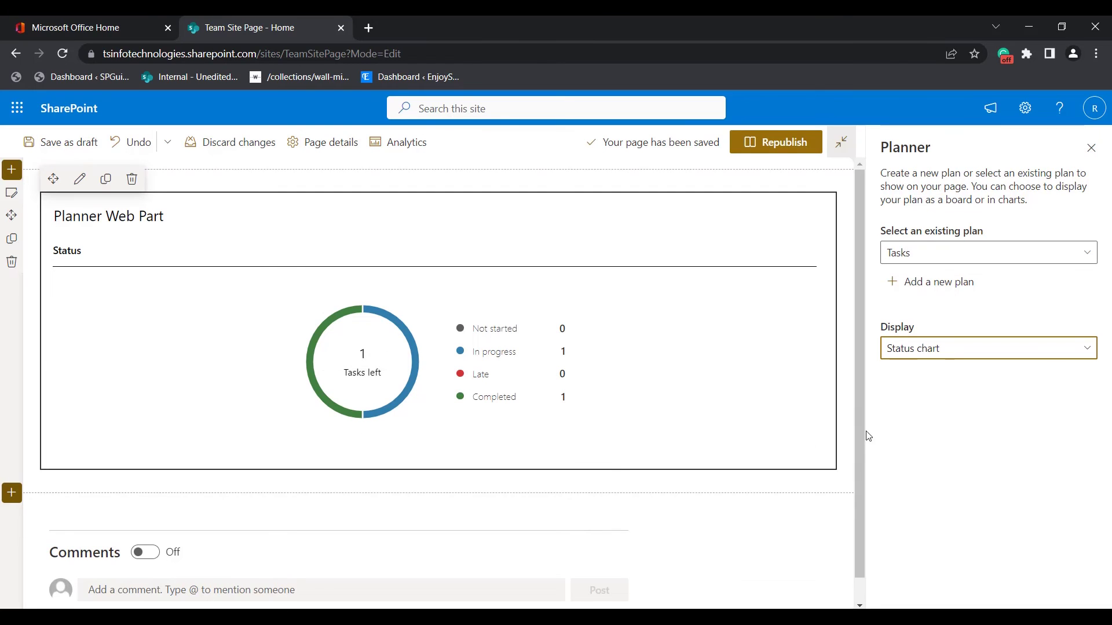
pyautogui.click(984, 357)
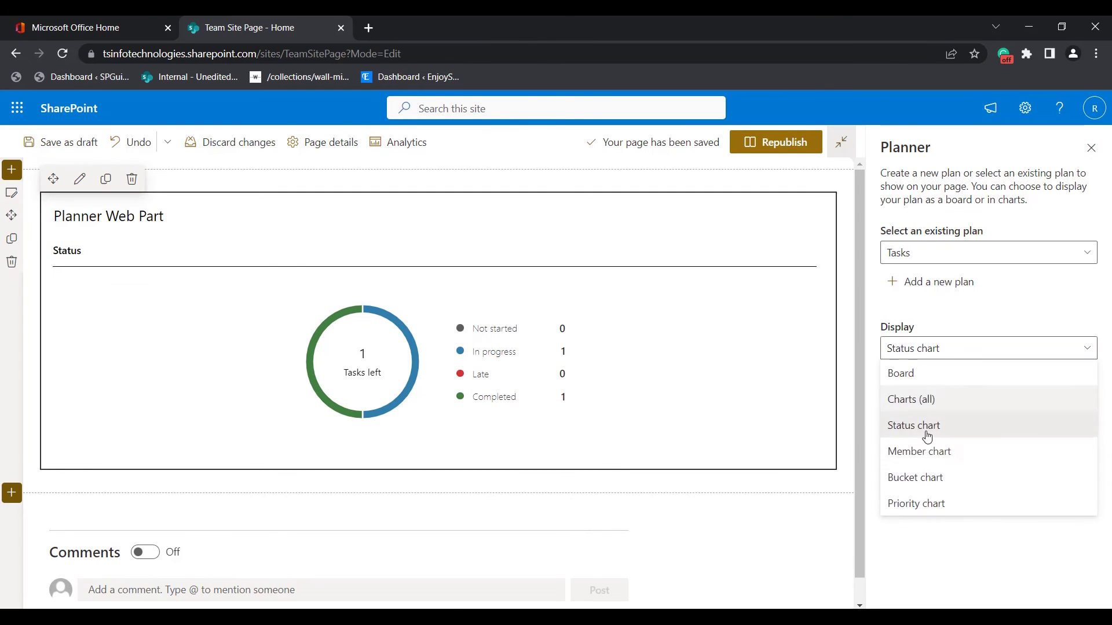
pyautogui.click(926, 452)
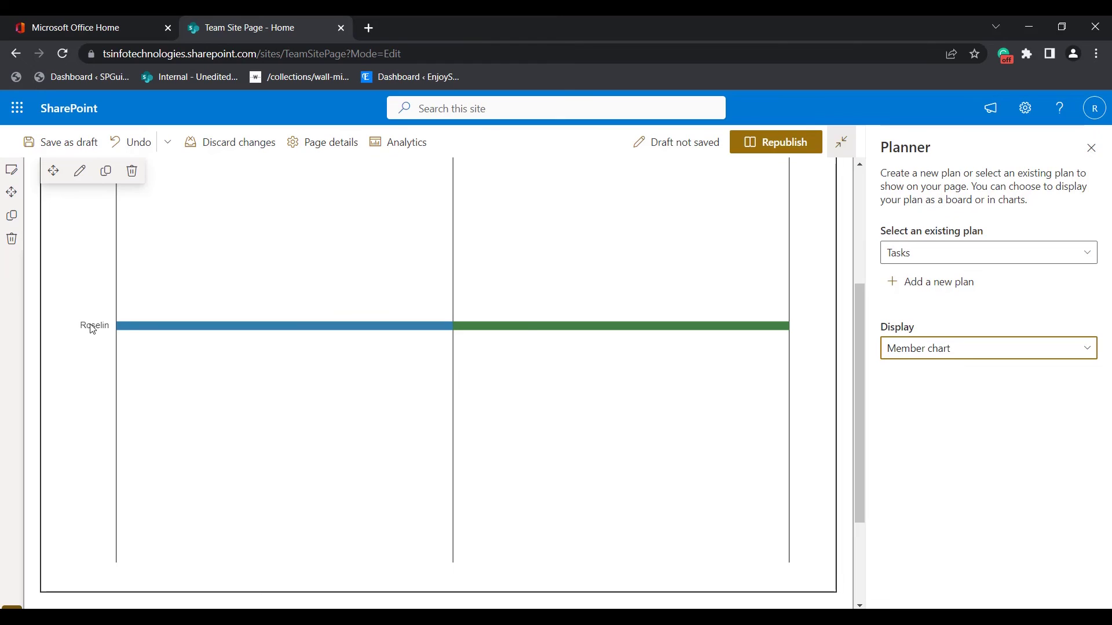
pyautogui.click(927, 348)
pyautogui.click(927, 479)
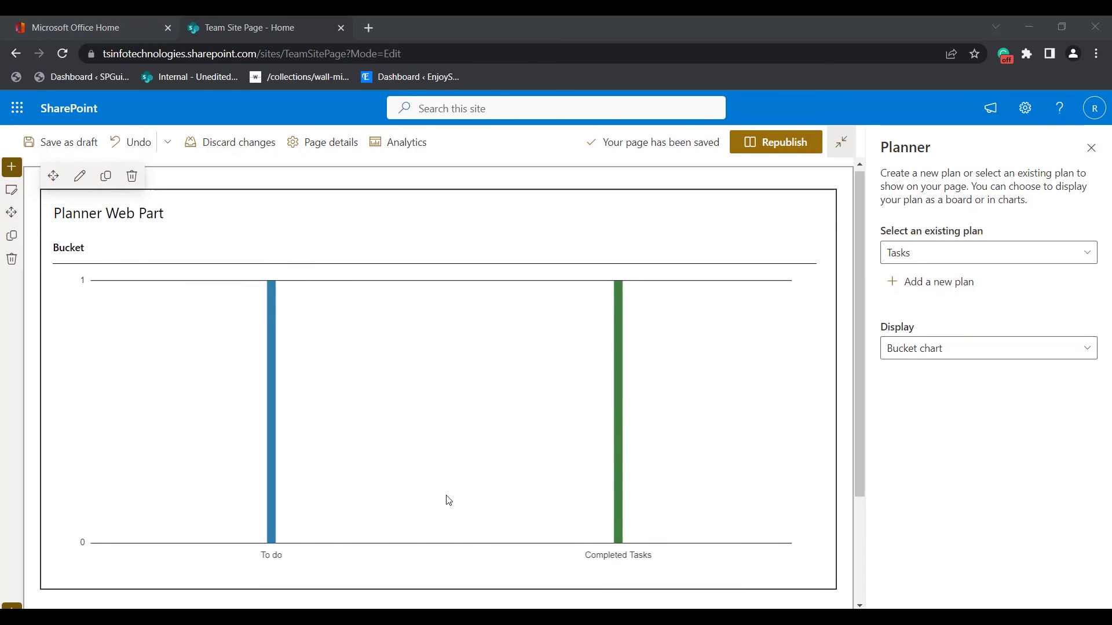
pyautogui.click(918, 353)
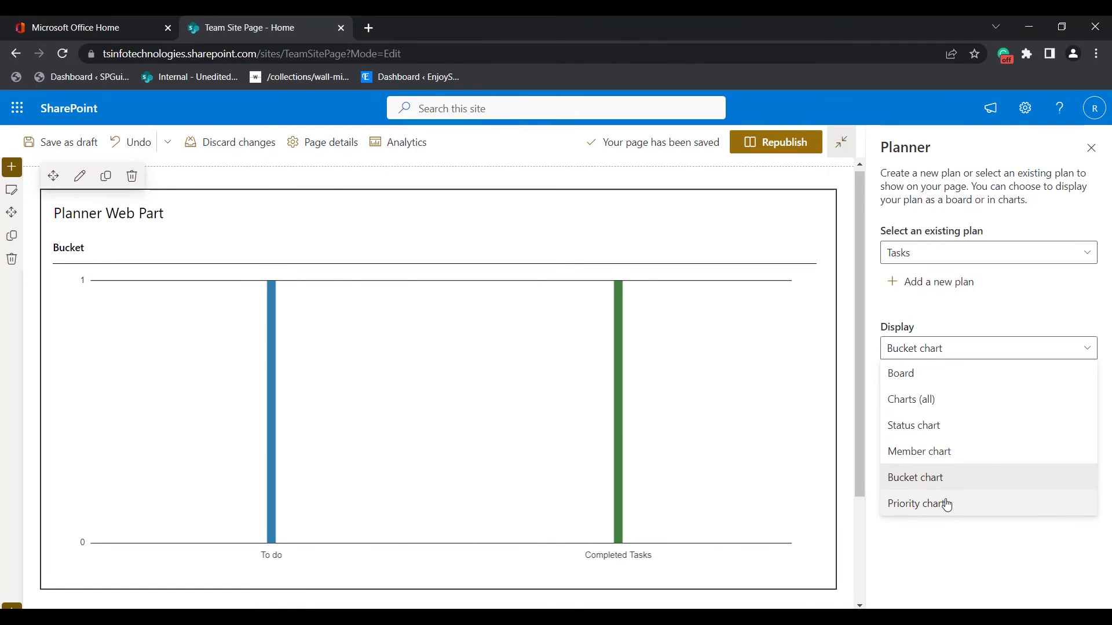
pyautogui.click(946, 504)
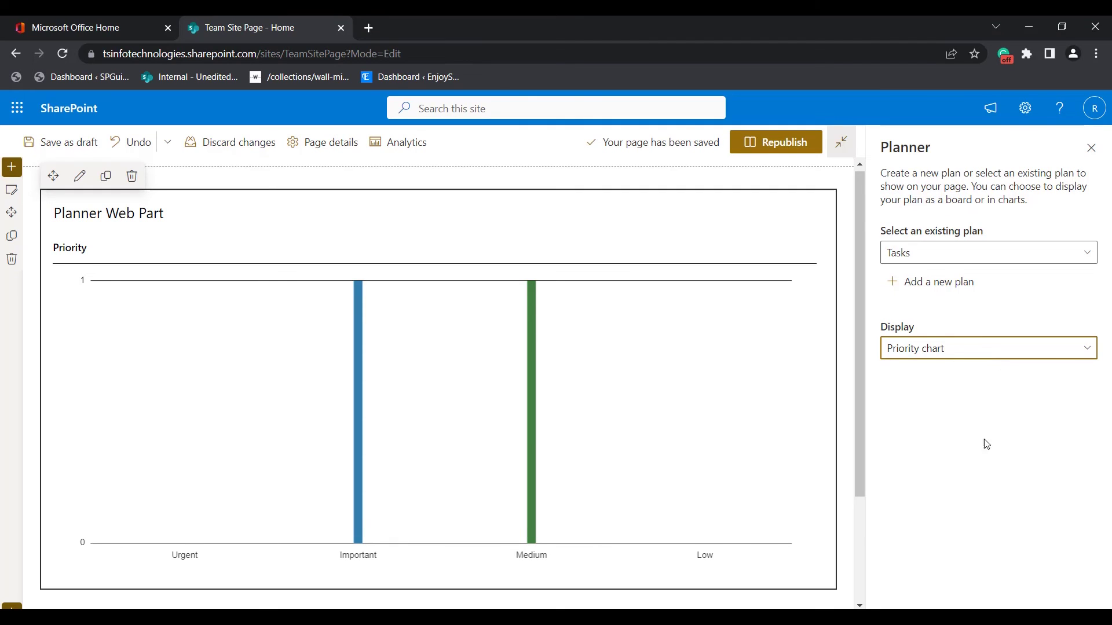
# Settle on the Status chart display and republish the page.
pyautogui.click(961, 351)
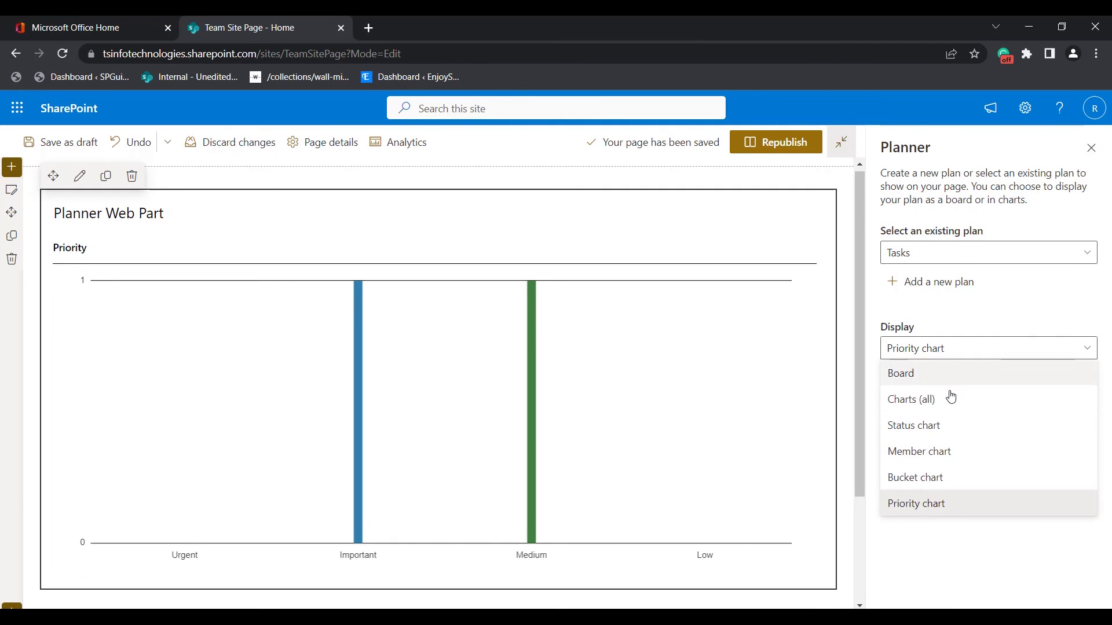
pyautogui.click(942, 427)
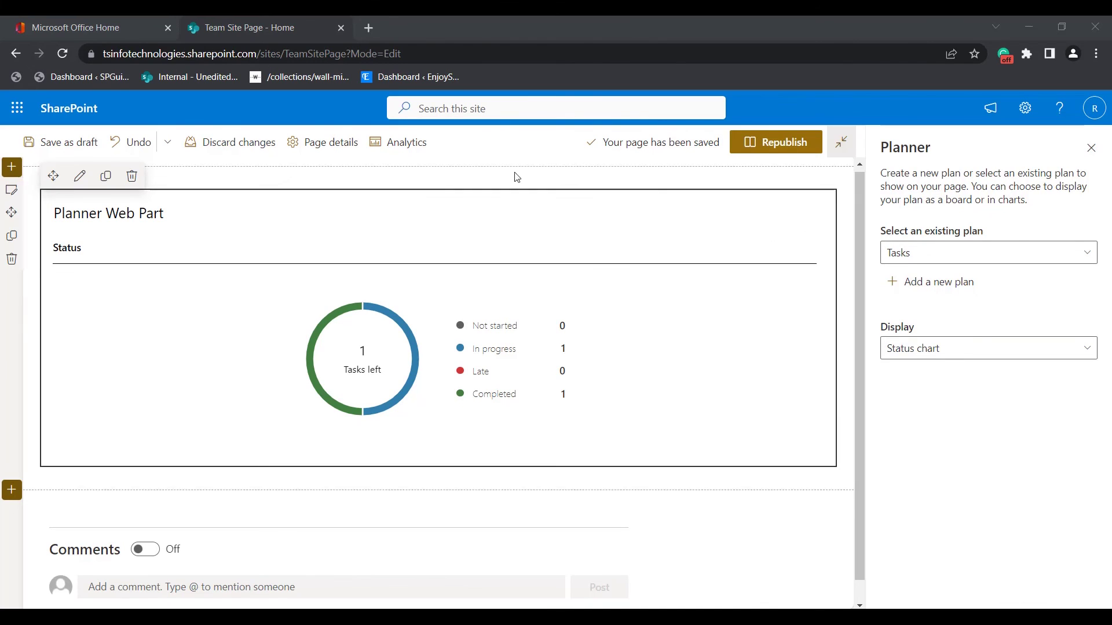
pyautogui.click(778, 142)
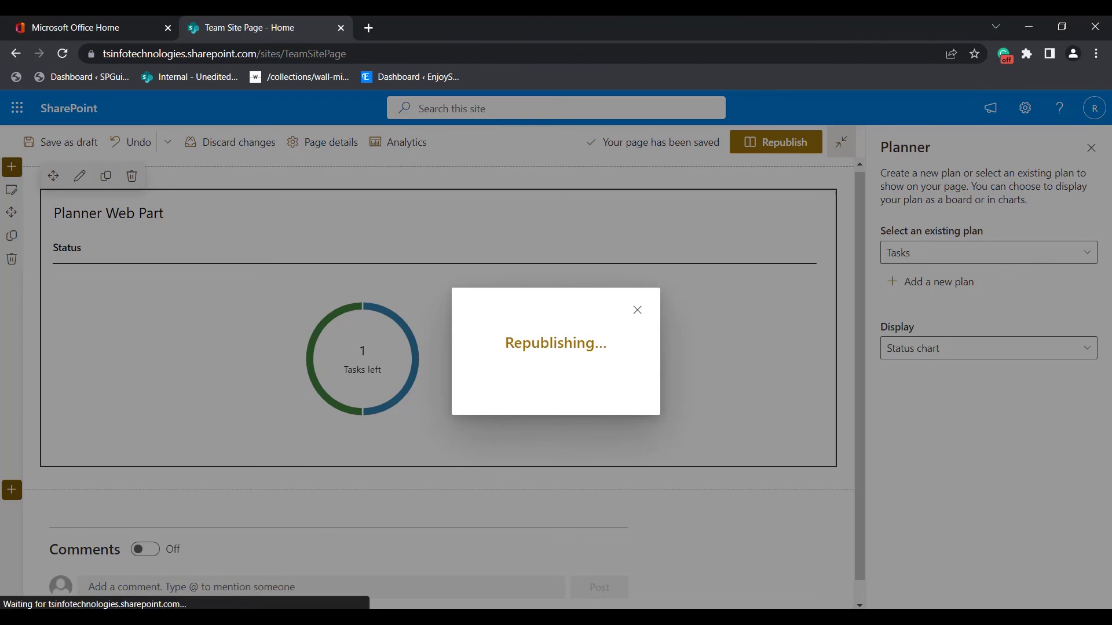